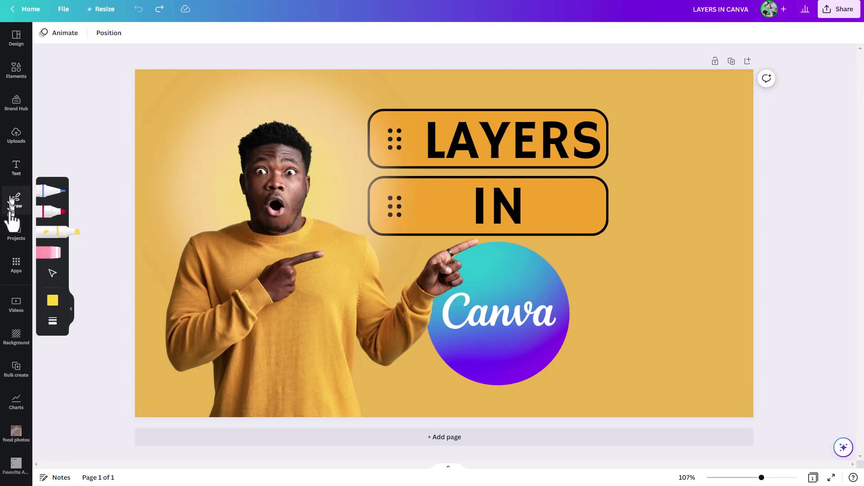
Browse the Apps, Projects and stock Videos panels in the sidebar
{"action": "left_click", "coordinate": [16, 260]}
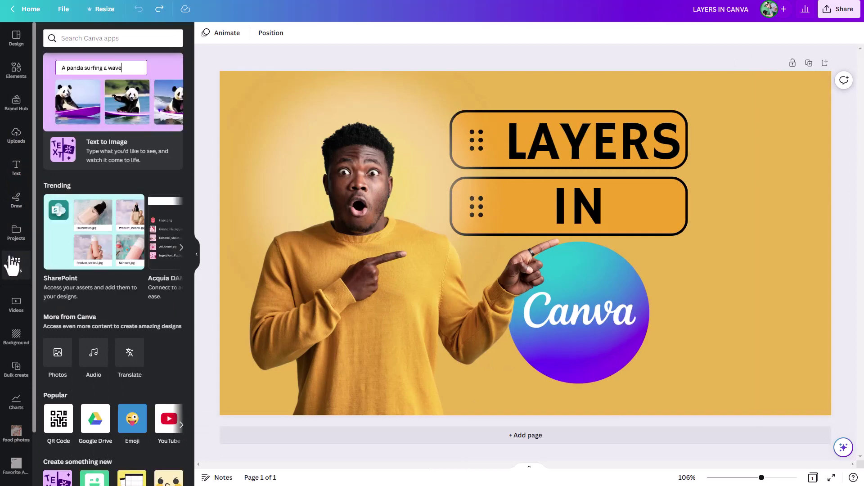
{"action": "left_click", "coordinate": [23, 231]}
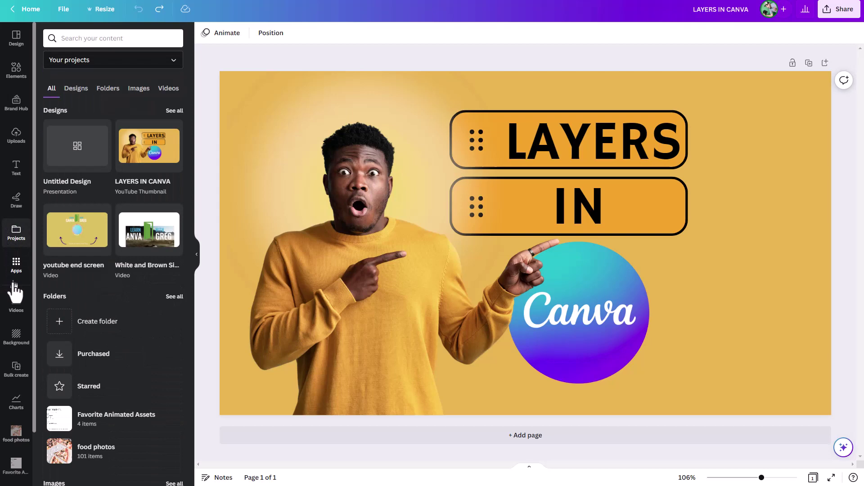
{"action": "left_click", "coordinate": [11, 303]}
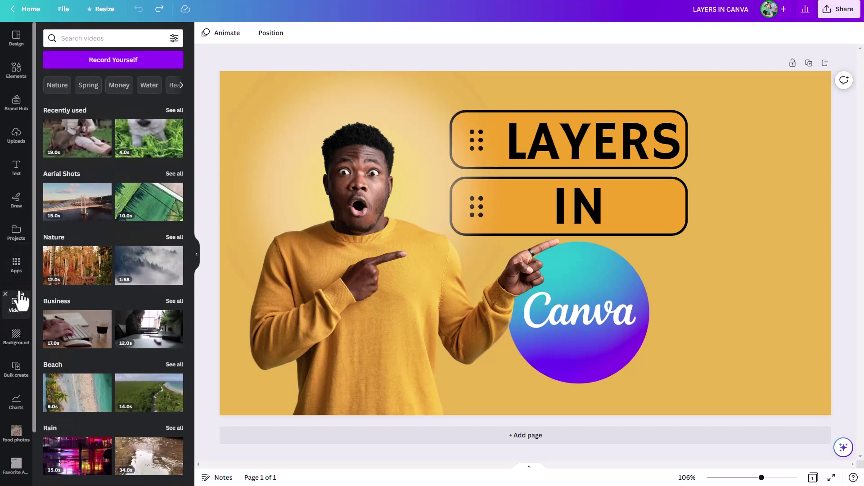
Unpin the Videos and Backgrounds libraries and bring up the Draw pens
{"action": "left_click", "coordinate": [5, 294]}
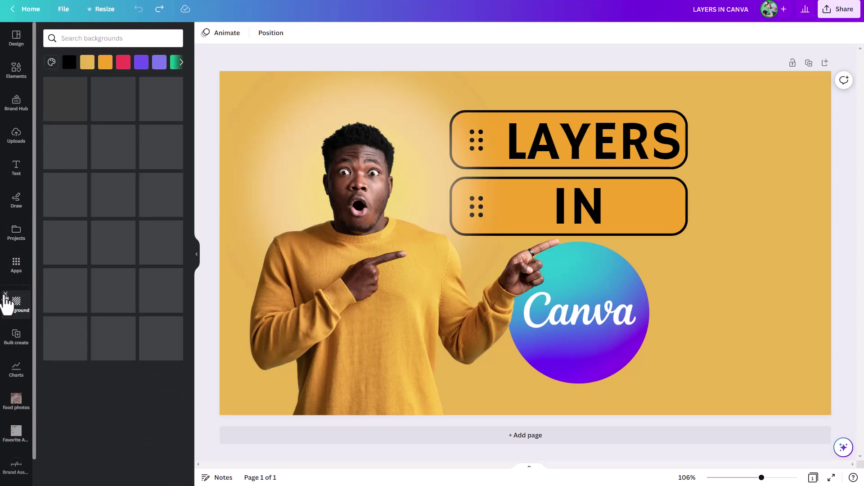
{"action": "left_click", "coordinate": [6, 295]}
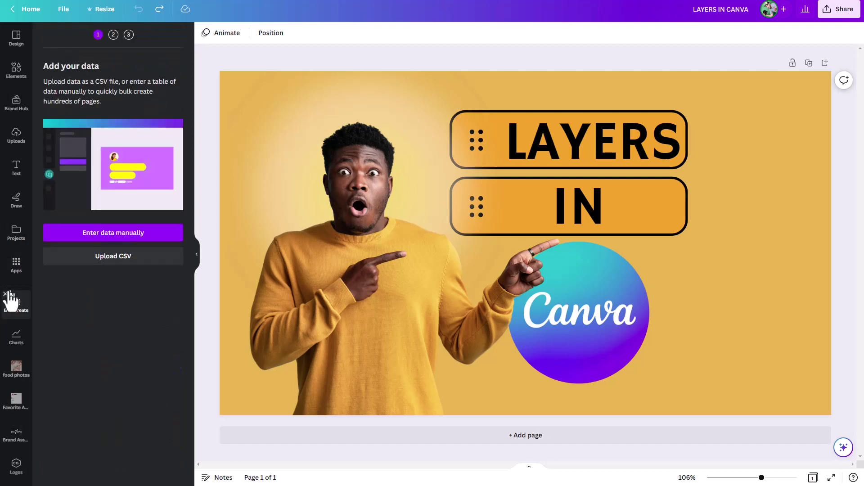
{"action": "left_click", "coordinate": [17, 268]}
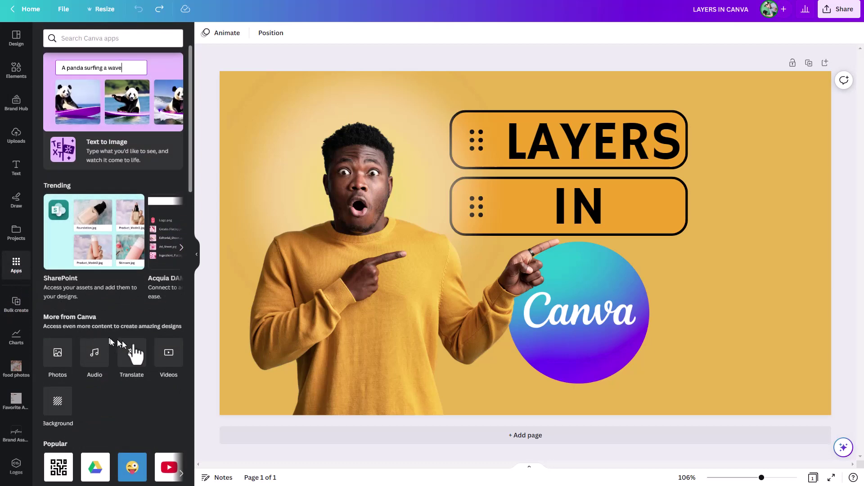
{"action": "left_click", "coordinate": [169, 355]}
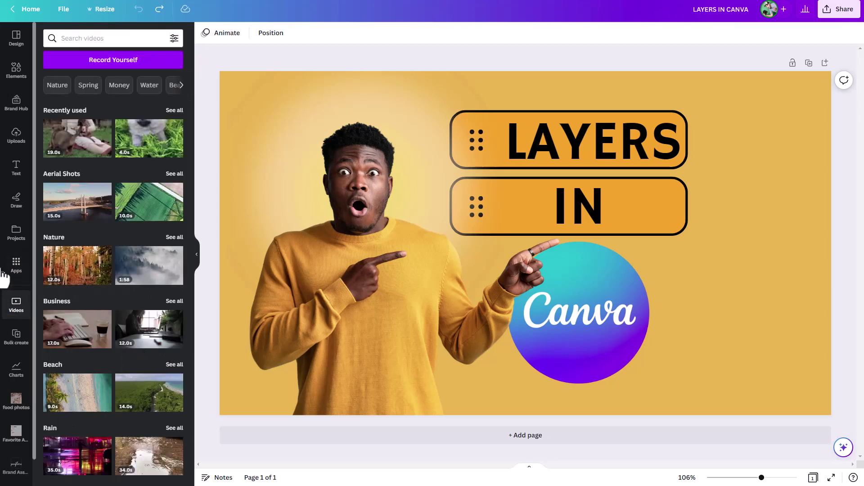
{"action": "mouse_move", "coordinate": [11, 302]}
Pick the fine blue pen, try a zigzag left of the head and undo it
{"action": "left_click", "coordinate": [20, 208]}
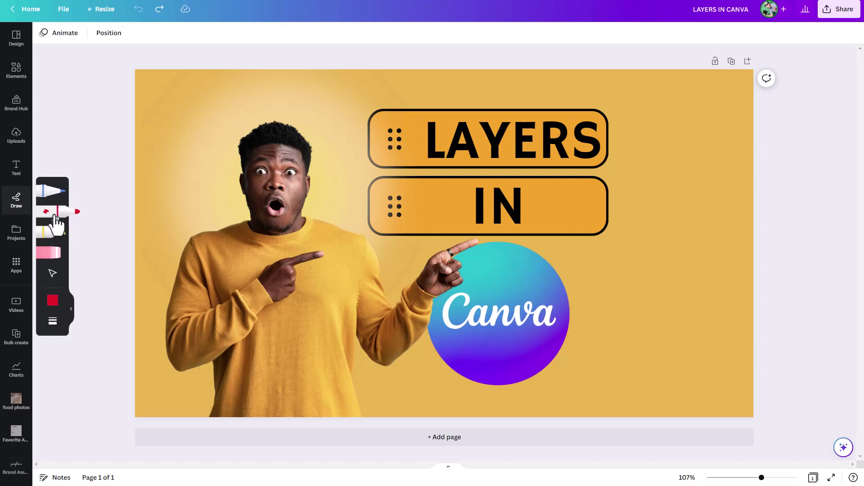
{"action": "left_click", "coordinate": [47, 193]}
{"action": "left_click", "coordinate": [49, 194]}
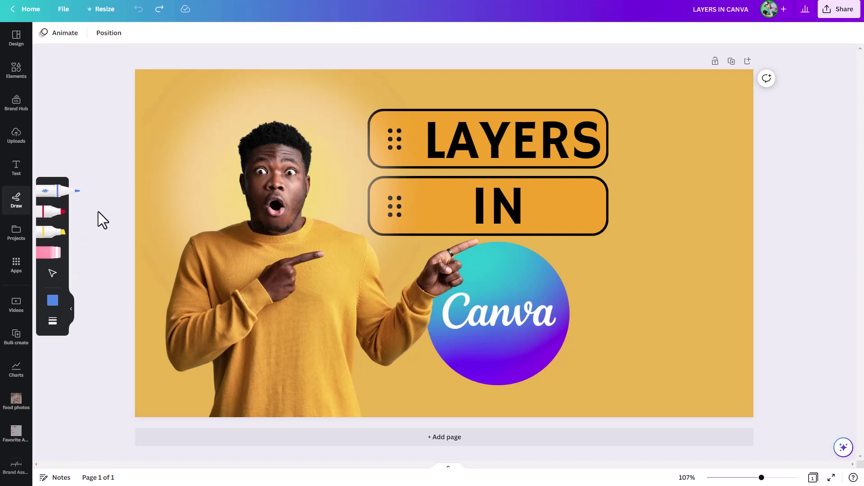
{"action": "mouse_move", "coordinate": [180, 168]}
{"action": "left_mouse_down"}
{"action": "mouse_move", "coordinate": [205, 150]}
{"action": "mouse_move", "coordinate": [193, 169]}
{"action": "mouse_move", "coordinate": [212, 186]}
{"action": "left_mouse_up"}
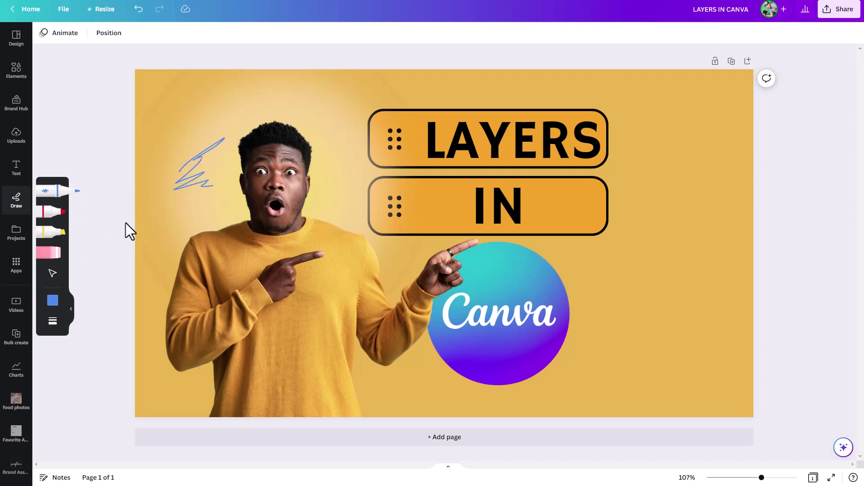
{"action": "key", "text": "ctrl+z"}
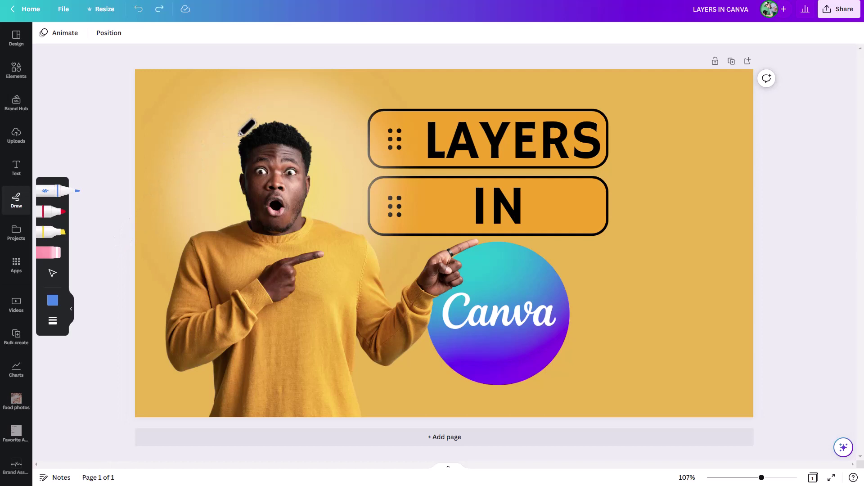
Draw three blue burst lines above the head and a zigzag right of the face
{"action": "mouse_move", "coordinate": [235, 135]}
{"action": "left_mouse_down"}
{"action": "mouse_move", "coordinate": [220, 103]}
{"action": "mouse_move", "coordinate": [255, 85]}
{"action": "left_mouse_up"}
{"action": "left_click_drag", "start_coordinate": [278, 111], "coordinate": [299, 90]}
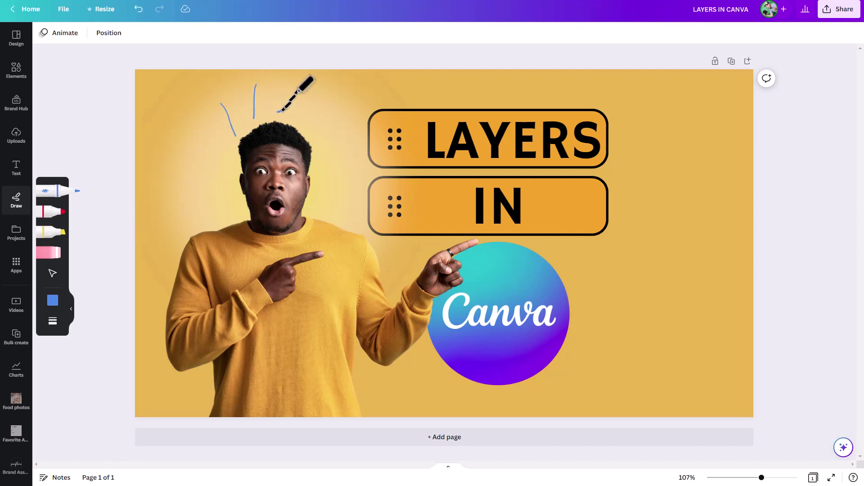
{"action": "left_click_drag", "start_coordinate": [301, 131], "coordinate": [340, 102]}
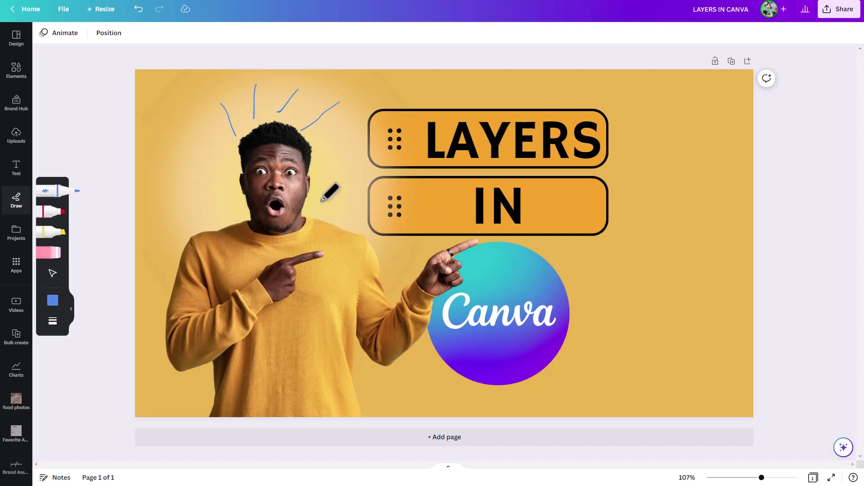
{"action": "left_click_drag", "start_coordinate": [321, 173], "coordinate": [345, 186]}
Switch the pen to the page's gold colour and draw a squiggle left of the head
{"action": "left_click", "coordinate": [52, 301]}
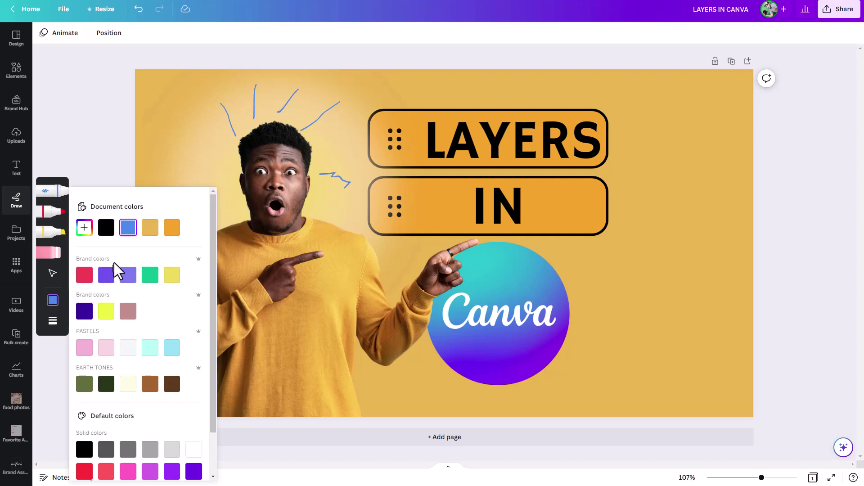
{"action": "left_click", "coordinate": [84, 228]}
{"action": "left_click", "coordinate": [138, 263]}
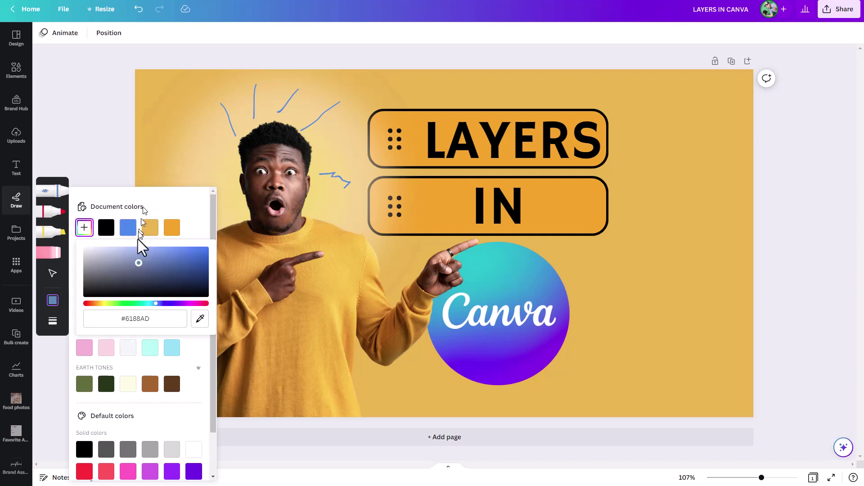
{"action": "left_click", "coordinate": [150, 228]}
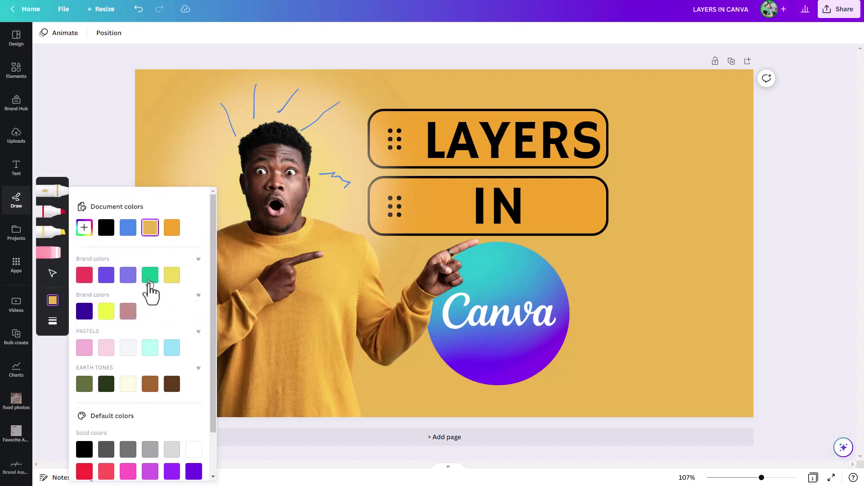
{"action": "mouse_move", "coordinate": [159, 150]}
{"action": "left_mouse_down"}
{"action": "mouse_move", "coordinate": [203, 153]}
{"action": "mouse_move", "coordinate": [186, 167]}
{"action": "mouse_move", "coordinate": [211, 184]}
{"action": "mouse_move", "coordinate": [199, 196]}
{"action": "mouse_move", "coordinate": [225, 214]}
{"action": "left_mouse_up"}
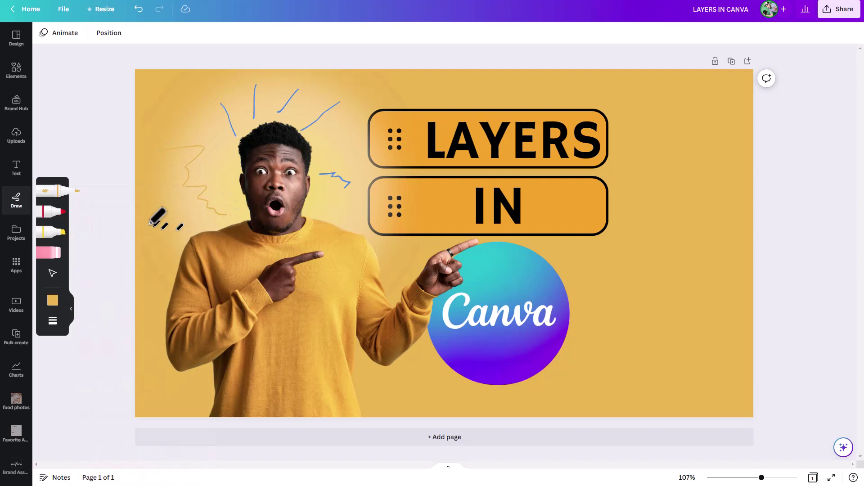
Set the pen weight to 100, keeping it fully opaque
{"action": "left_click", "coordinate": [53, 321]}
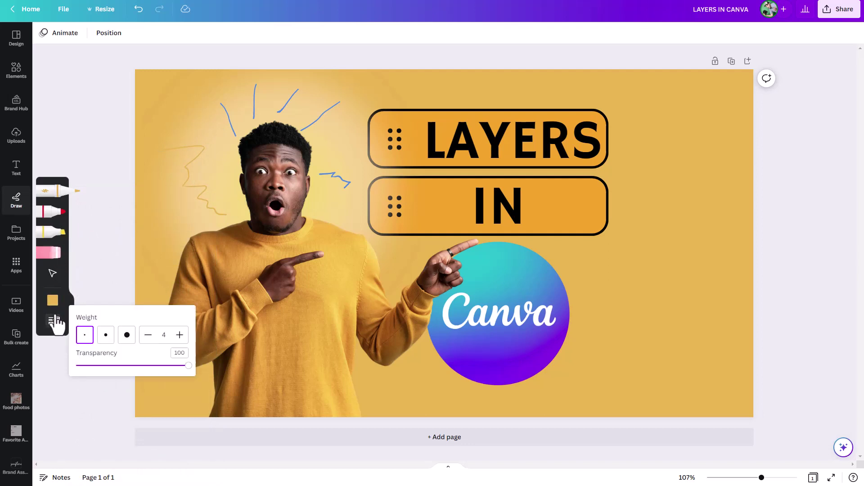
{"action": "left_click_drag", "start_coordinate": [138, 365], "coordinate": [188, 365]}
{"action": "left_click", "coordinate": [126, 335]}
{"action": "left_click", "coordinate": [106, 337]}
{"action": "left_click", "coordinate": [167, 335]}
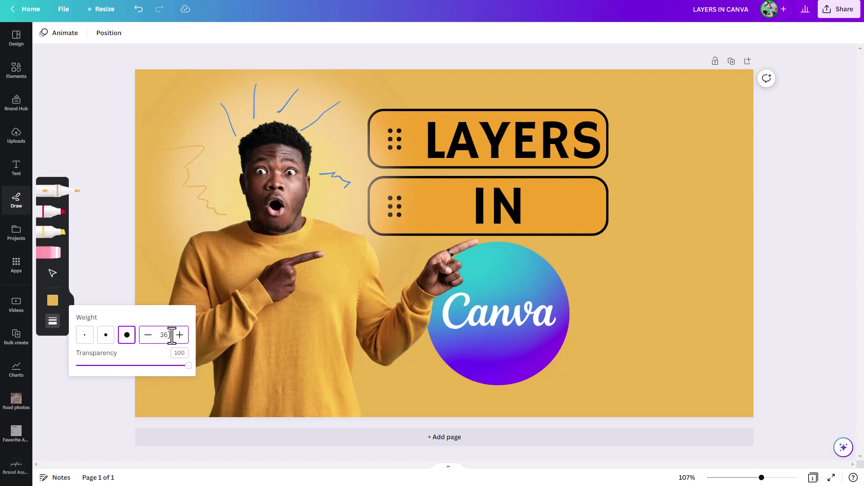
{"action": "left_click", "coordinate": [179, 334]}
{"action": "left_click", "coordinate": [179, 335]}
{"action": "left_click", "coordinate": [179, 335]}
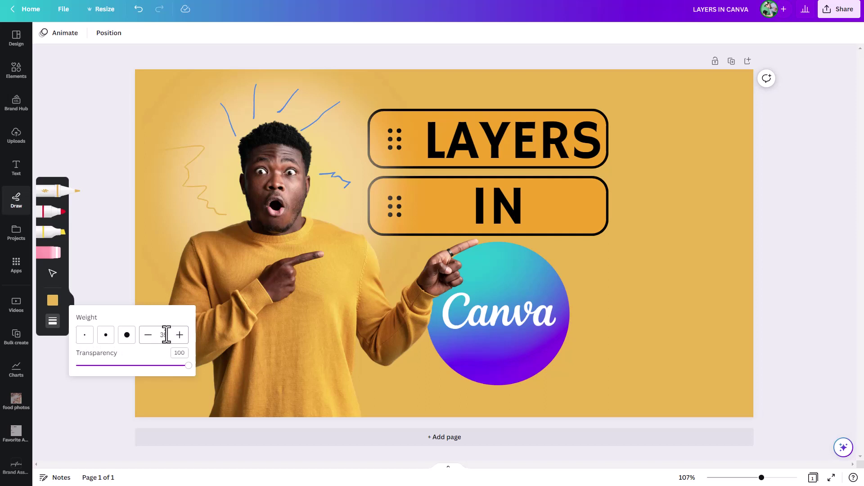
{"action": "left_click", "coordinate": [159, 336]}
{"action": "left_click_drag", "start_coordinate": [167, 336], "coordinate": [159, 336]}
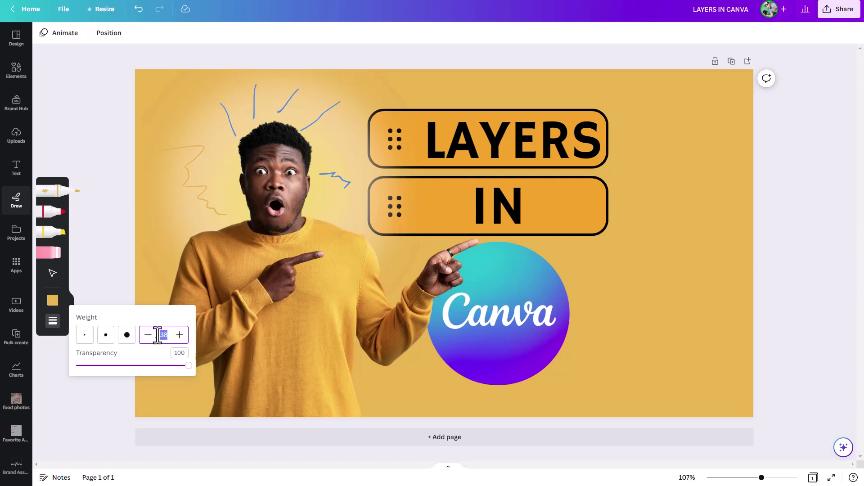
{"action": "type", "text": "100"}
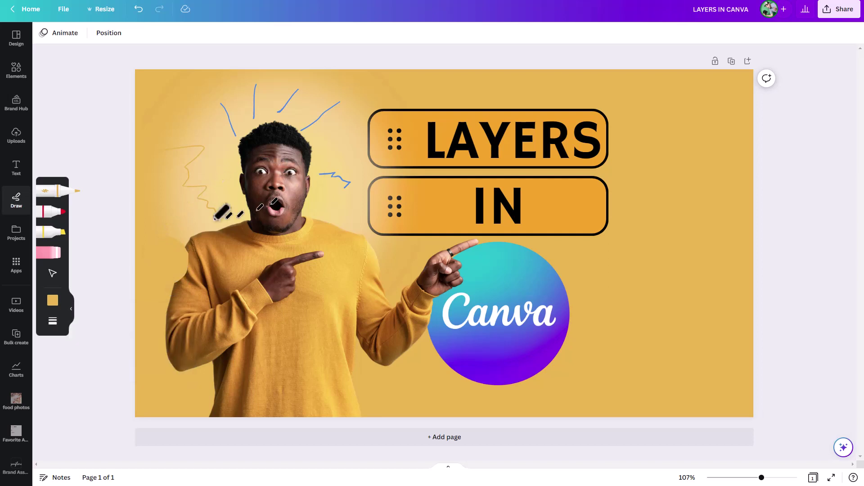
Paint gold and dark-purple test strokes, then undo both, leaving the pen dark purple
{"action": "left_click", "coordinate": [53, 301]}
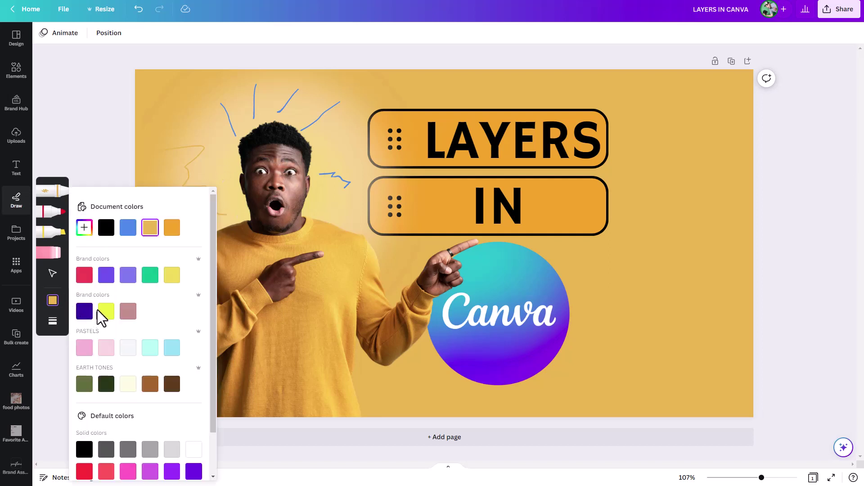
{"action": "left_click_drag", "start_coordinate": [272, 216], "coordinate": [263, 301]}
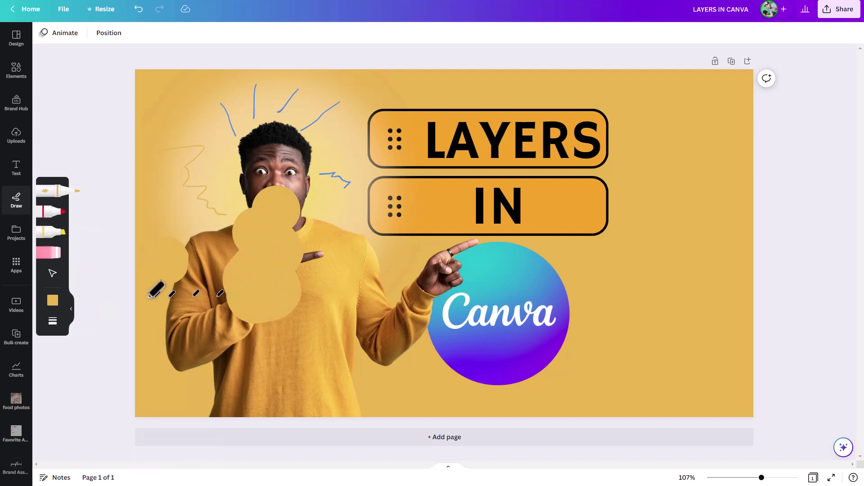
{"action": "left_click", "coordinate": [58, 303]}
{"action": "left_click", "coordinate": [85, 311]}
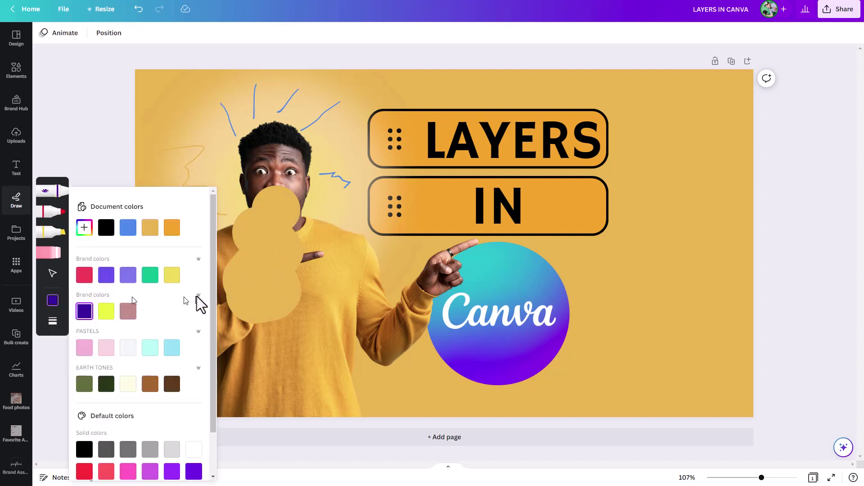
{"action": "mouse_move", "coordinate": [252, 311]}
{"action": "left_mouse_down"}
{"action": "mouse_move", "coordinate": [299, 285]}
{"action": "mouse_move", "coordinate": [306, 319]}
{"action": "mouse_move", "coordinate": [354, 328]}
{"action": "left_mouse_up"}
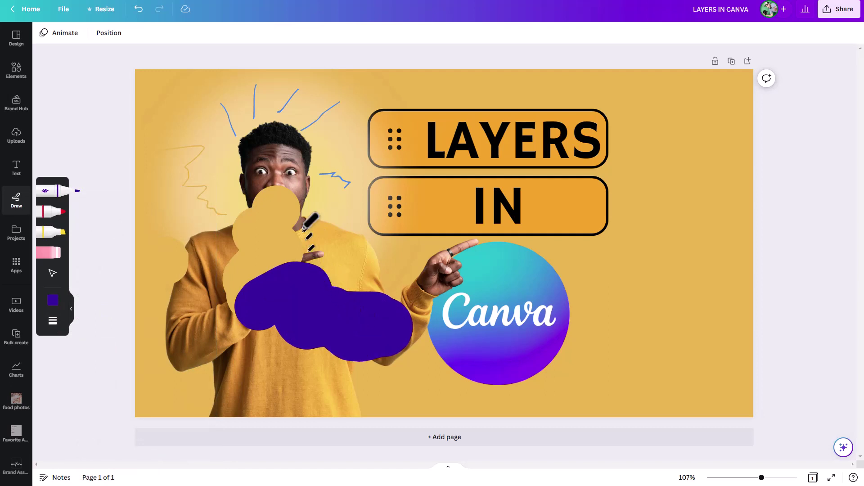
{"action": "key", "text": "ctrl+z"}
{"action": "key", "text": "ctrl+z"}
{"action": "key", "text": "ctrl+z"}
{"action": "key", "text": "ctrl+z"}
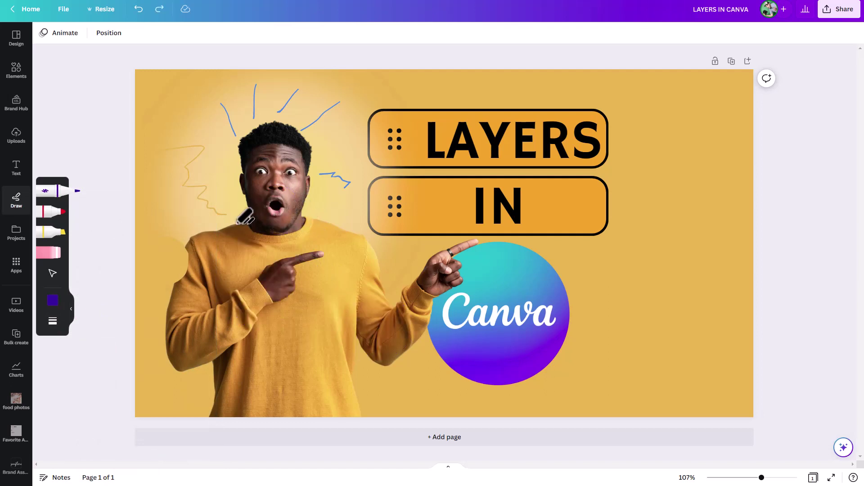
{"action": "key", "text": "ctrl+z"}
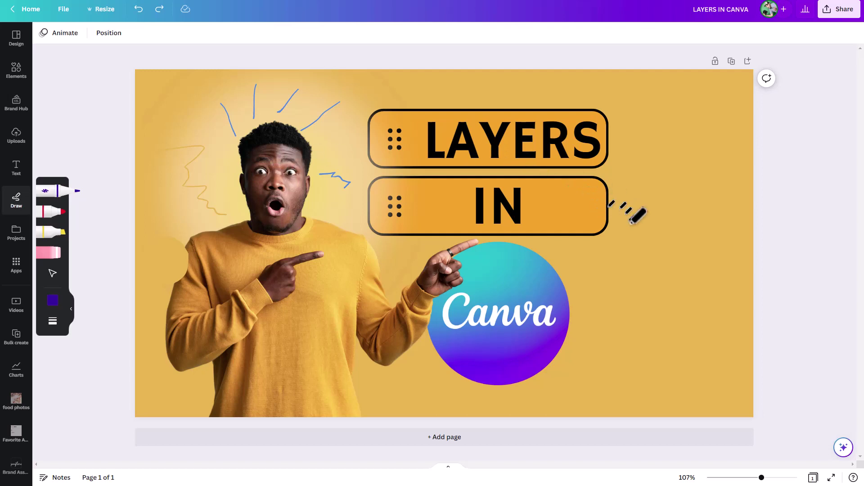
Paint purple blobs right of the IN box, lowering the pen weight slightly in between
{"action": "left_click", "coordinate": [629, 244]}
{"action": "left_click_drag", "start_coordinate": [630, 243], "coordinate": [635, 237]}
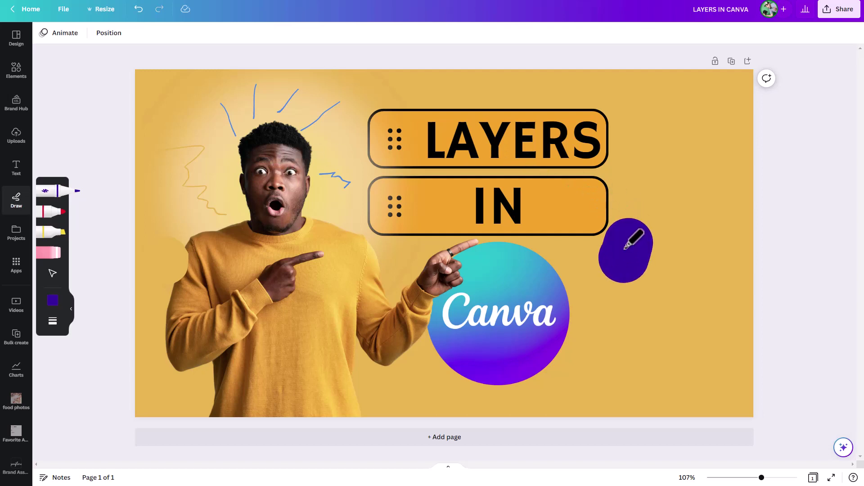
{"action": "left_click", "coordinate": [53, 301]}
{"action": "left_click", "coordinate": [101, 166]}
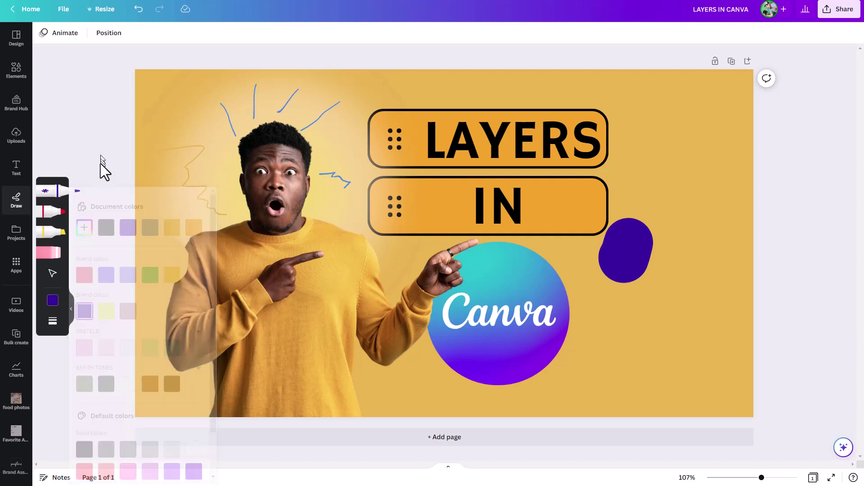
{"action": "left_click", "coordinate": [52, 320]}
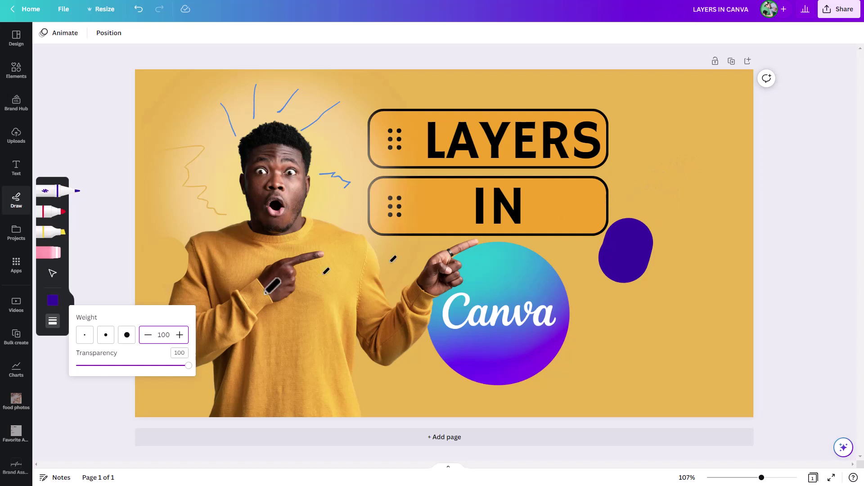
{"action": "left_click", "coordinate": [150, 336]}
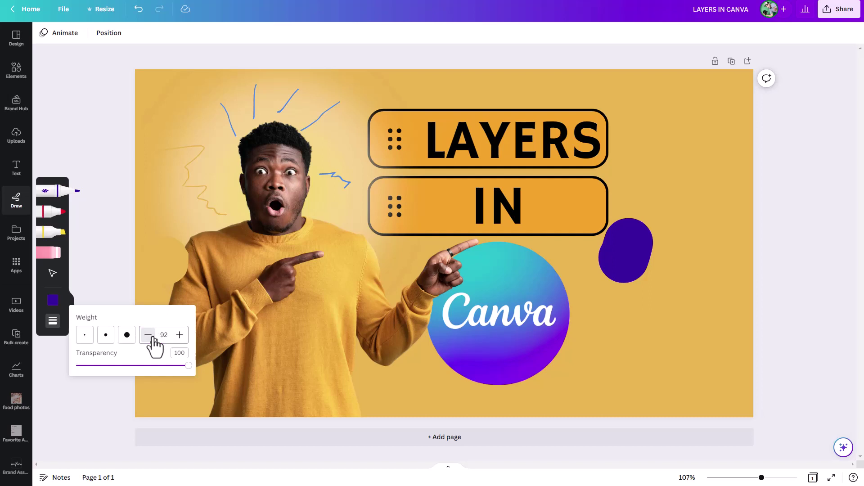
{"action": "left_click", "coordinate": [651, 188]}
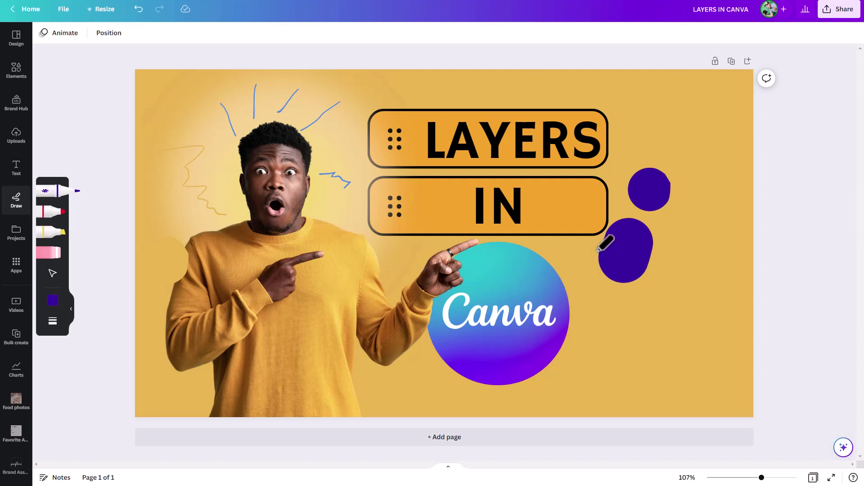
Reduce the pen weight three steps and draw a purple blob above the LAYERS box
{"action": "left_click", "coordinate": [52, 321]}
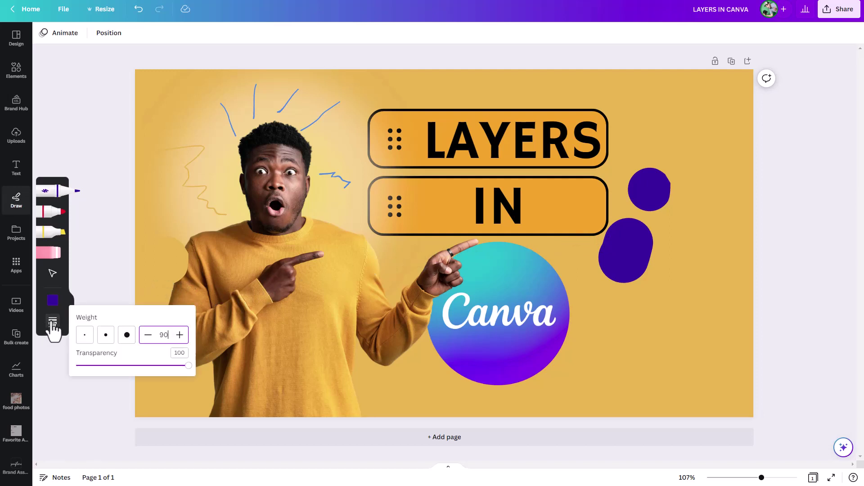
{"action": "left_click", "coordinate": [149, 335]}
{"action": "left_click", "coordinate": [149, 335]}
{"action": "left_click", "coordinate": [148, 335]}
{"action": "left_click", "coordinate": [149, 335]}
{"action": "left_click", "coordinate": [149, 335]}
{"action": "left_click", "coordinate": [149, 335]}
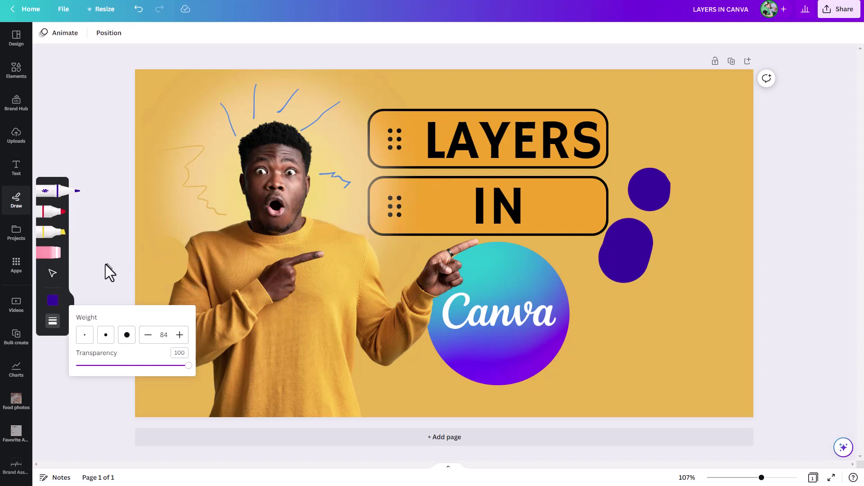
{"action": "mouse_move", "coordinate": [620, 88]}
{"action": "left_mouse_down"}
{"action": "mouse_move", "coordinate": [615, 86]}
{"action": "mouse_move", "coordinate": [638, 106]}
{"action": "left_mouse_up"}
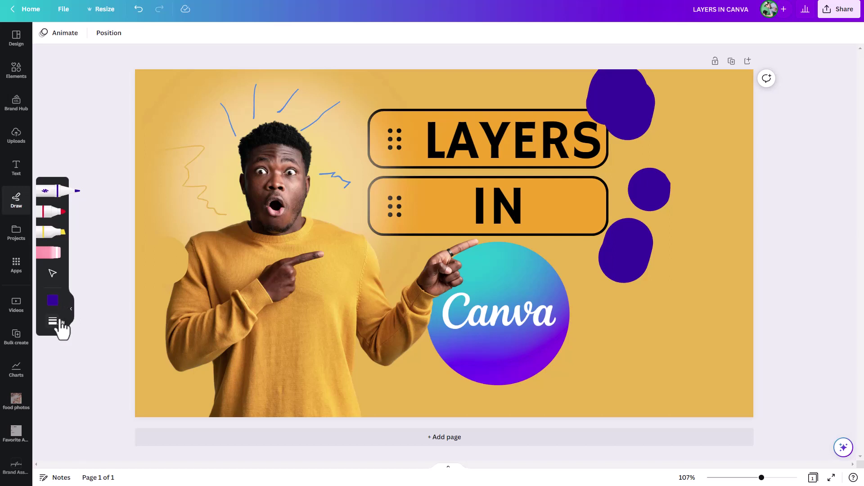
Set the pen to weight 12 and handwrite 'Text' at top left
{"action": "left_click", "coordinate": [54, 322]}
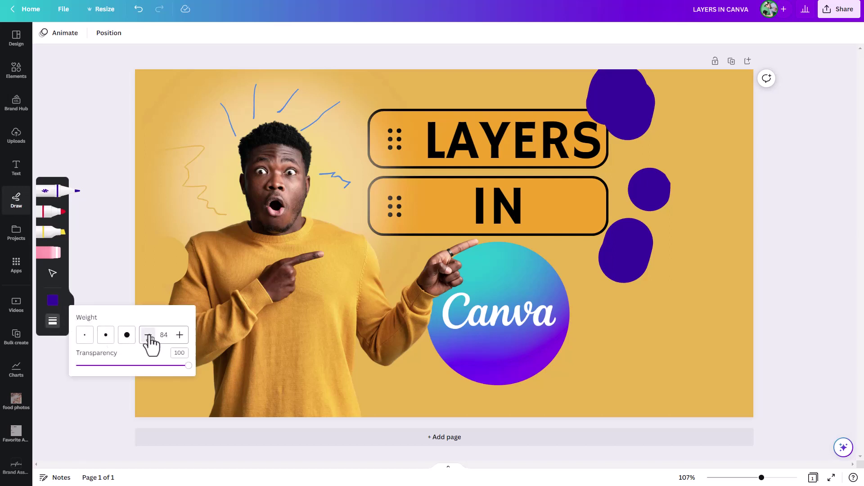
{"action": "left_click", "coordinate": [111, 341]}
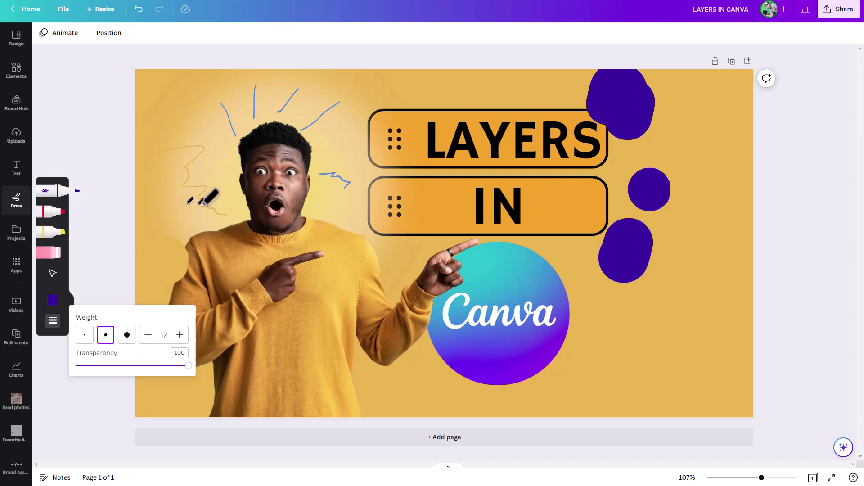
{"action": "mouse_move", "coordinate": [174, 112]}
{"action": "left_mouse_down"}
{"action": "mouse_move", "coordinate": [180, 148]}
{"action": "mouse_move", "coordinate": [180, 112]}
{"action": "mouse_move", "coordinate": [197, 111]}
{"action": "mouse_move", "coordinate": [198, 153]}
{"action": "mouse_move", "coordinate": [221, 150]}
{"action": "left_mouse_up"}
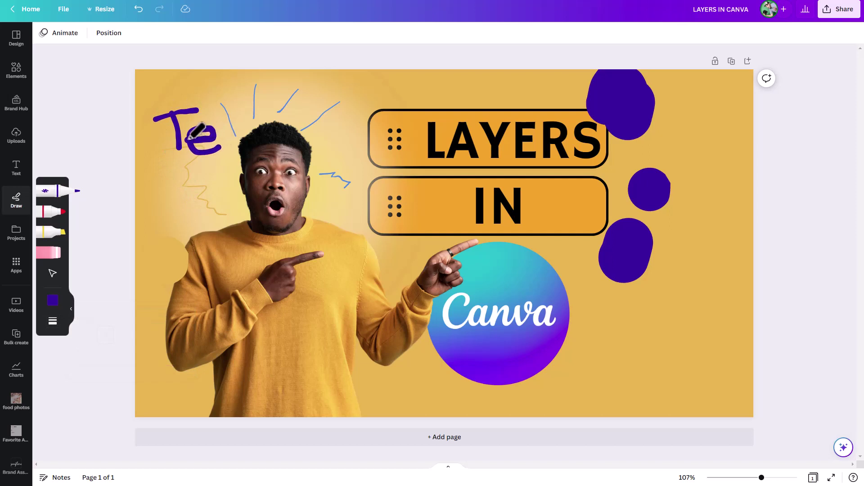
{"action": "mouse_move", "coordinate": [225, 120]}
{"action": "left_mouse_down"}
{"action": "mouse_move", "coordinate": [248, 153]}
{"action": "mouse_move", "coordinate": [222, 160]}
{"action": "left_mouse_up"}
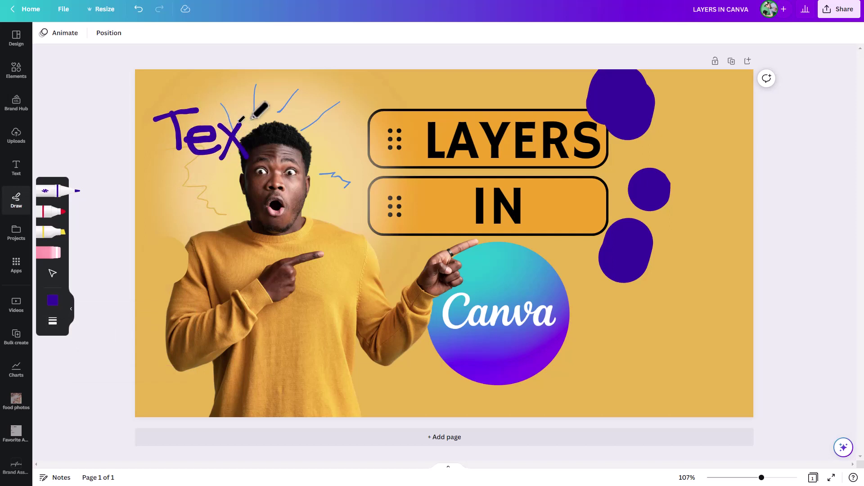
{"action": "left_click_drag", "start_coordinate": [278, 85], "coordinate": [282, 153]}
{"action": "left_click_drag", "start_coordinate": [260, 110], "coordinate": [305, 109]}
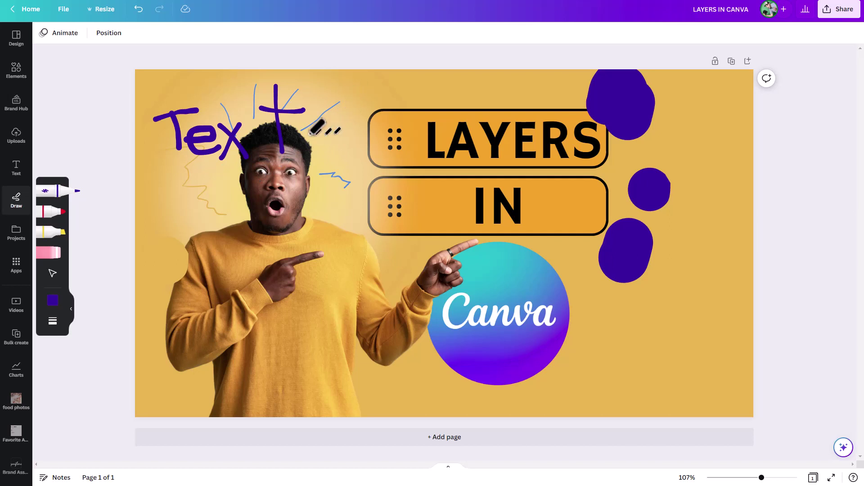
Add scribbled letters below, a loop on the sweater and two squiggles beside the Canva circle
{"action": "mouse_move", "coordinate": [188, 182]}
{"action": "left_mouse_down"}
{"action": "mouse_move", "coordinate": [187, 214]}
{"action": "mouse_move", "coordinate": [203, 195]}
{"action": "mouse_move", "coordinate": [215, 211]}
{"action": "left_mouse_up"}
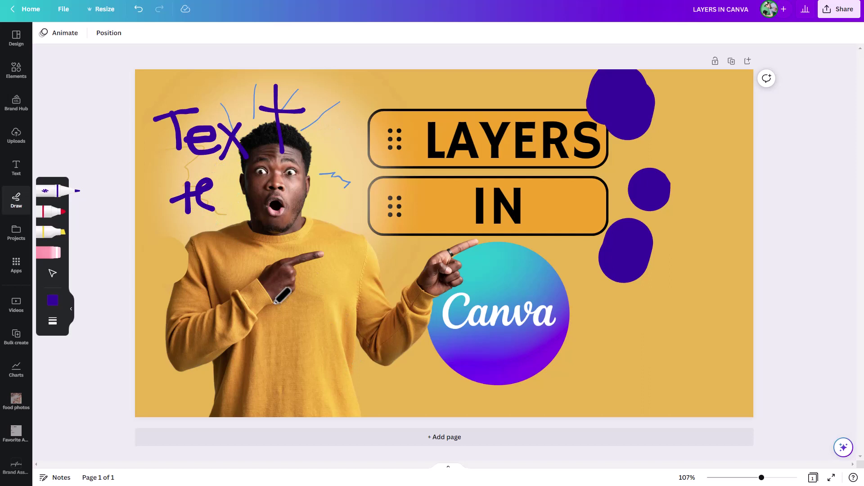
{"action": "mouse_move", "coordinate": [284, 314]}
{"action": "left_mouse_down"}
{"action": "mouse_move", "coordinate": [290, 286]}
{"action": "mouse_move", "coordinate": [332, 287]}
{"action": "mouse_move", "coordinate": [325, 353]}
{"action": "mouse_move", "coordinate": [279, 343]}
{"action": "mouse_move", "coordinate": [282, 291]}
{"action": "left_mouse_up"}
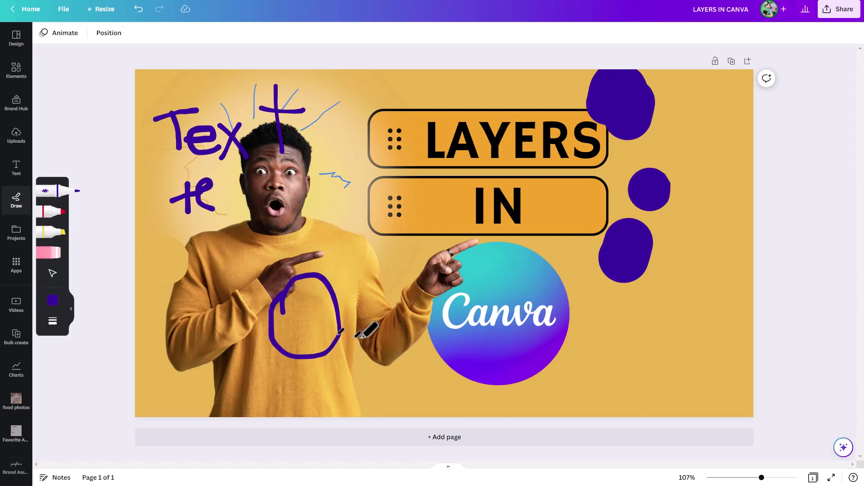
{"action": "mouse_move", "coordinate": [565, 351]}
{"action": "left_mouse_down"}
{"action": "mouse_move", "coordinate": [589, 323]}
{"action": "mouse_move", "coordinate": [659, 348]}
{"action": "mouse_move", "coordinate": [660, 311]}
{"action": "left_mouse_up"}
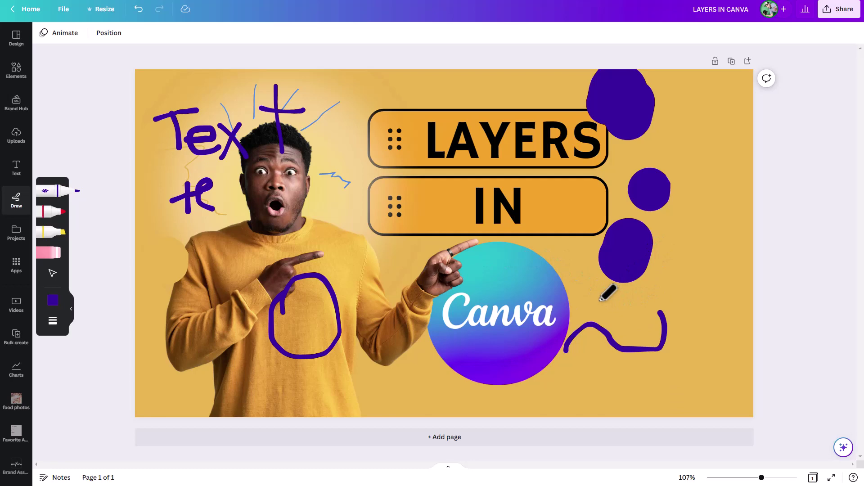
{"action": "mouse_move", "coordinate": [578, 373]}
{"action": "left_mouse_down"}
{"action": "mouse_move", "coordinate": [582, 360]}
{"action": "mouse_move", "coordinate": [624, 370]}
{"action": "mouse_move", "coordinate": [629, 358]}
{"action": "mouse_move", "coordinate": [618, 352]}
{"action": "left_mouse_up"}
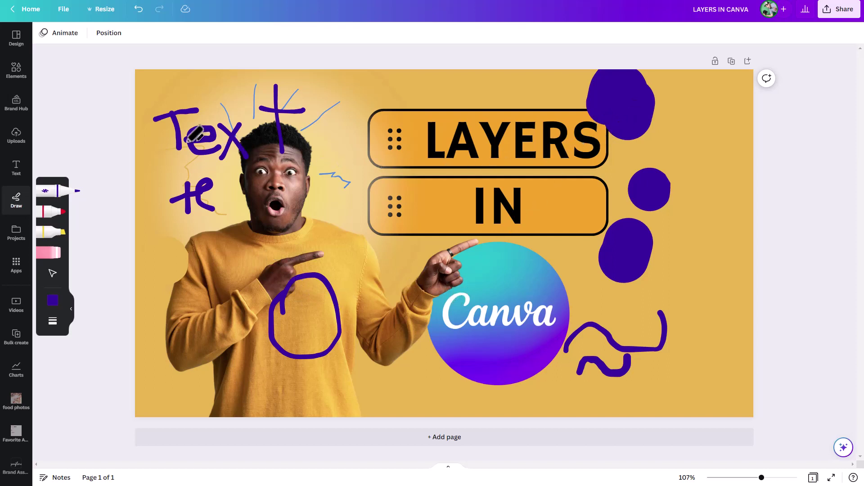
Undo all the pen strokes, blobs and handwriting back to the original design
{"action": "key", "text": "ctrl+z"}
{"action": "key", "text": "ctrl+z"}
{"action": "key", "text": "ctrl+z"}
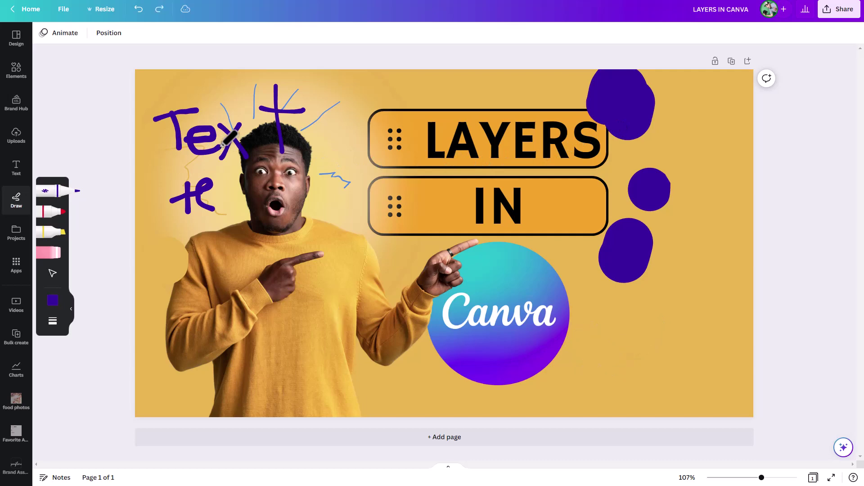
{"action": "key", "text": "ctrl+z"}
{"action": "key", "text": "ctrl+z"}
{"action": "key", "text": "ctrl+z"}
{"action": "key", "text": "ctrl+z"}
{"action": "key", "text": "ctrl+z"}
{"action": "key", "text": "ctrl+z"}
{"action": "key", "text": "ctrl+z"}
{"action": "key", "text": "ctrl+z"}
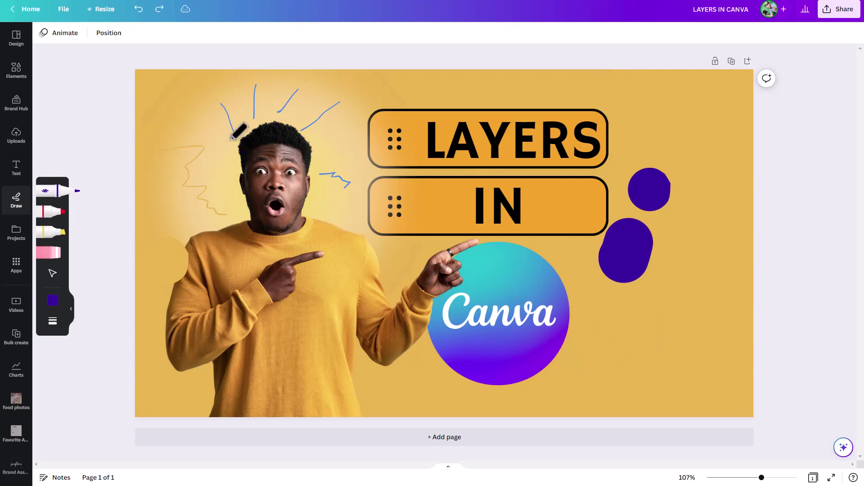
{"action": "key", "text": "ctrl+z"}
{"action": "key", "text": "ctrl+z"}
{"action": "key", "text": "ctrl+z"}
{"action": "key", "text": "ctrl+z"}
{"action": "key", "text": "ctrl+z"}
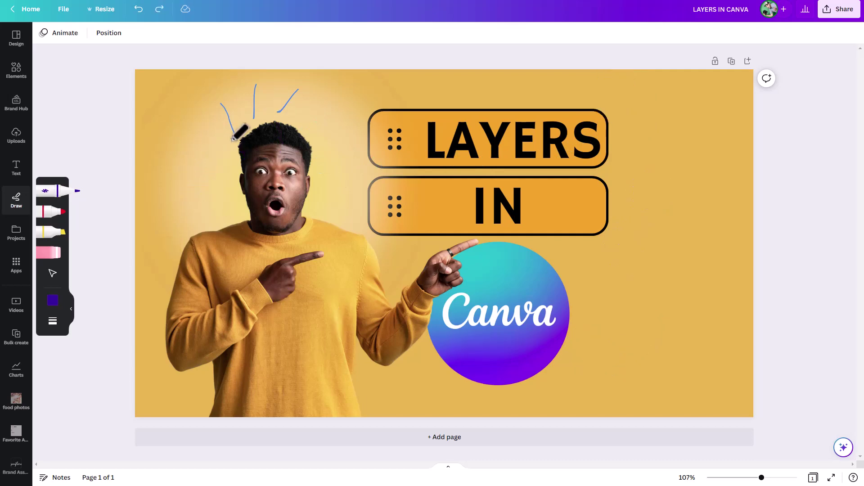
{"action": "key", "text": "ctrl+z"}
{"action": "key", "text": "ctrl+z"}
{"action": "key", "text": "ctrl+z"}
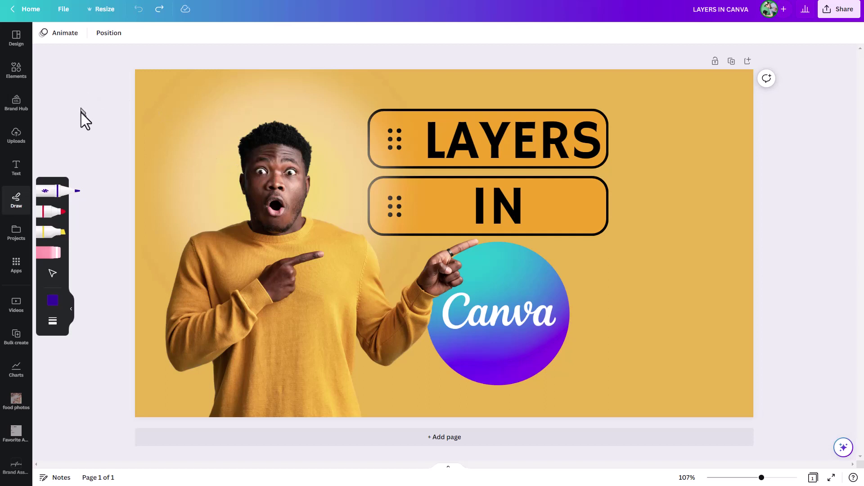
Select the man photo and move it further left on the page
{"action": "left_click", "coordinate": [17, 70]}
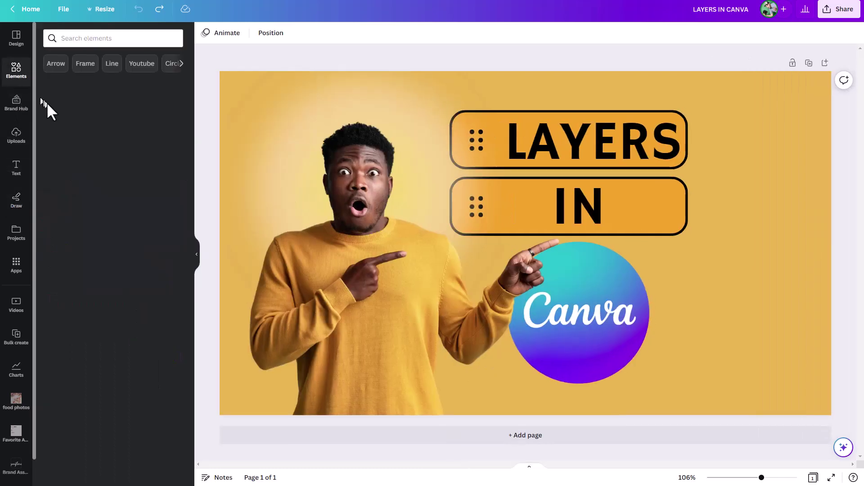
{"action": "left_click", "coordinate": [196, 254]}
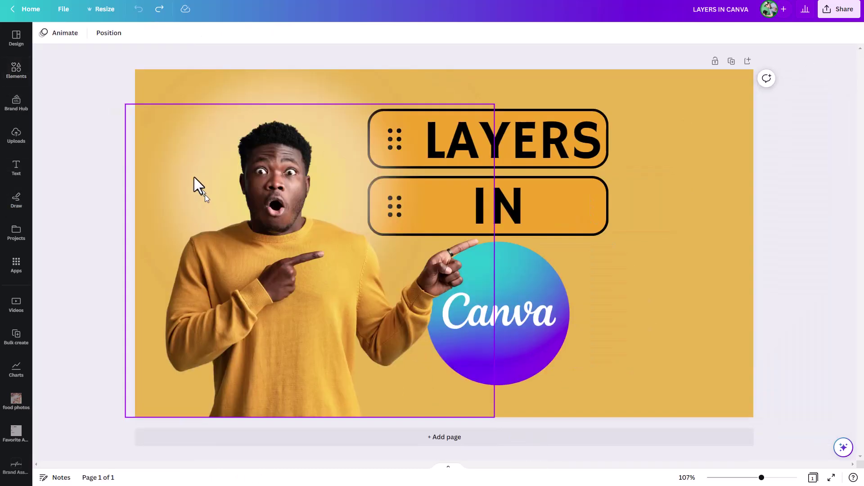
{"action": "left_click", "coordinate": [176, 86]}
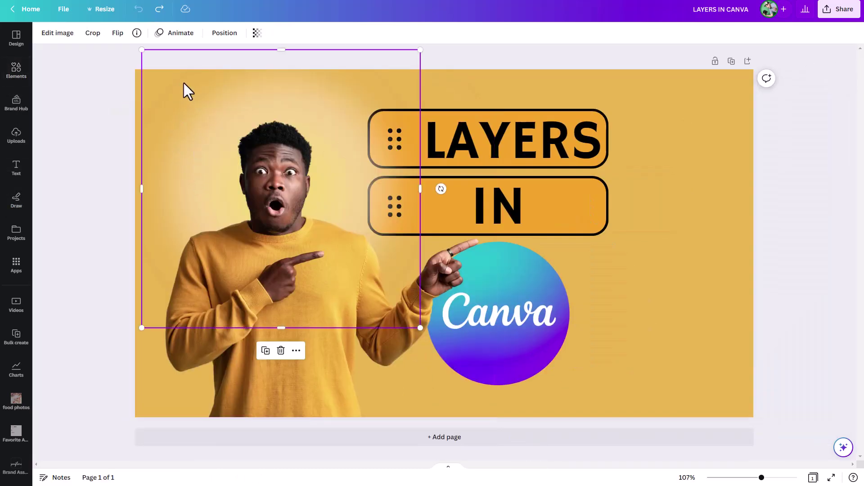
{"action": "left_click_drag", "start_coordinate": [188, 89], "coordinate": [470, 137]}
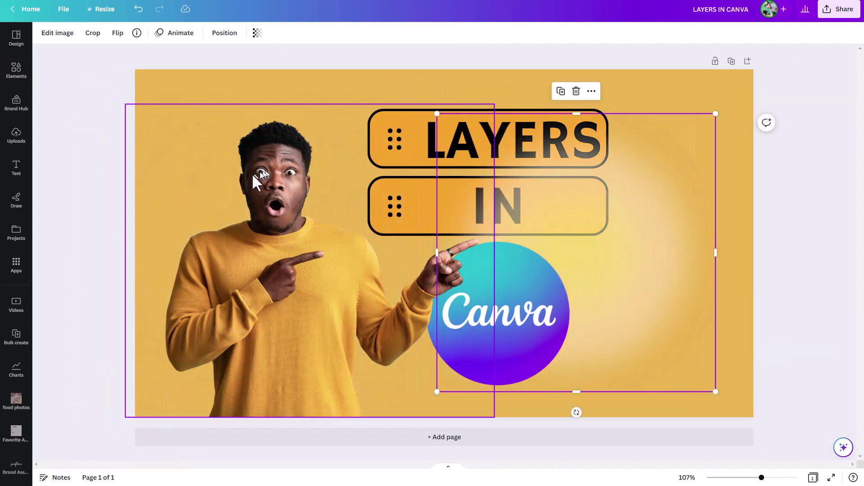
{"action": "left_click_drag", "start_coordinate": [254, 184], "coordinate": [227, 191]}
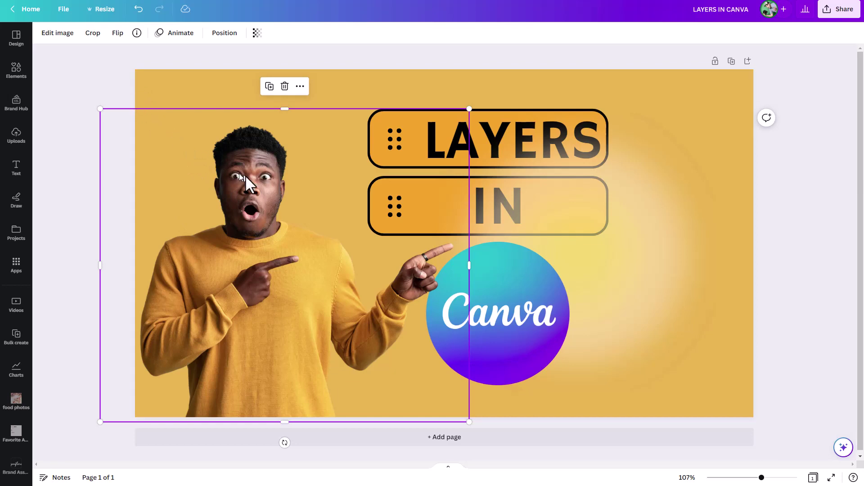
Place the yellow radial glow behind the man's head
{"action": "left_click", "coordinate": [72, 36]}
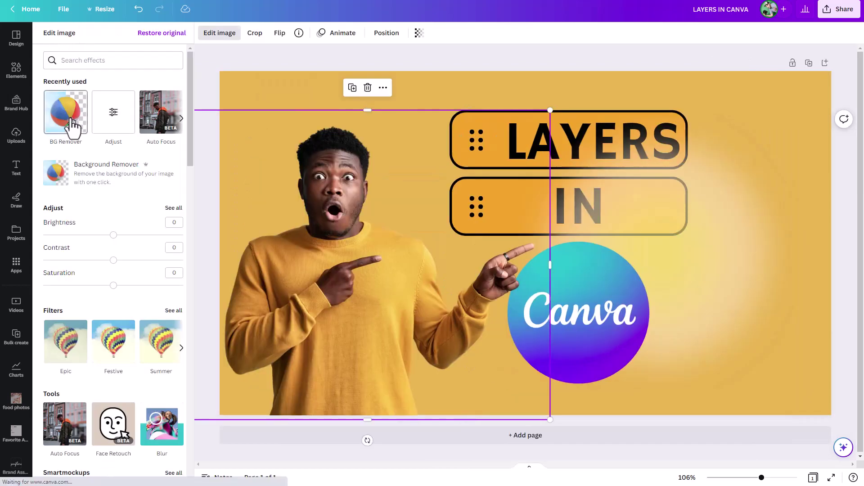
{"action": "key", "text": "Escape"}
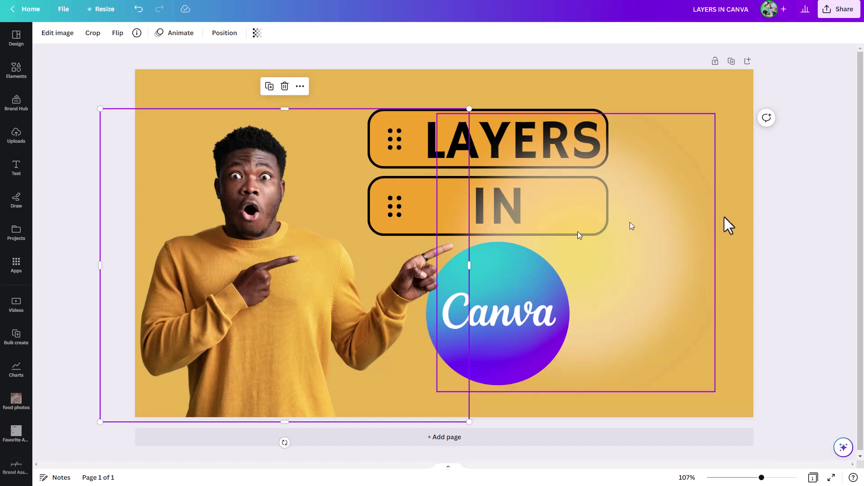
{"action": "left_click_drag", "start_coordinate": [656, 280], "coordinate": [331, 217]}
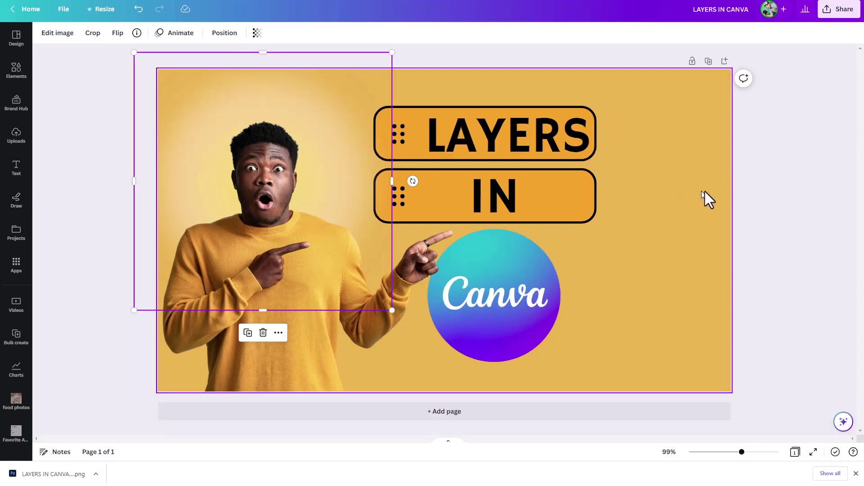
Duplicate the page and delete the title boxes, Canva logo and glow on page 2
{"action": "left_click", "coordinate": [708, 61]}
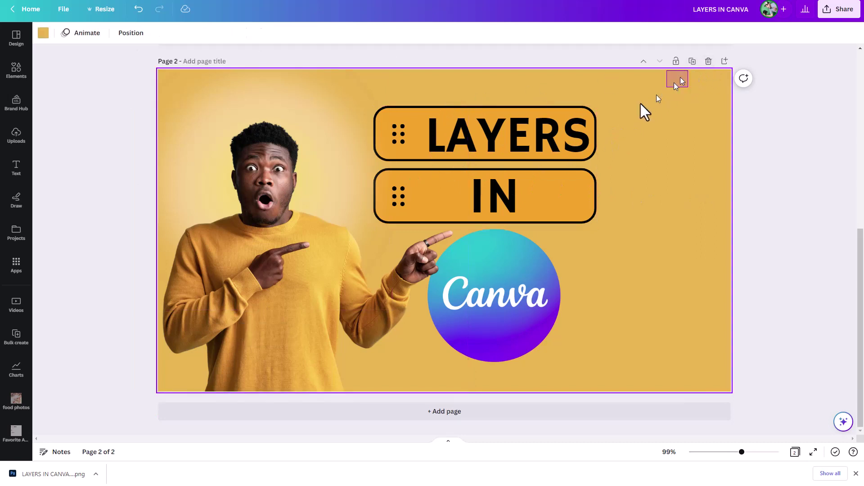
{"action": "left_click_drag", "start_coordinate": [656, 98], "coordinate": [517, 316]}
{"action": "key", "text": "Delete"}
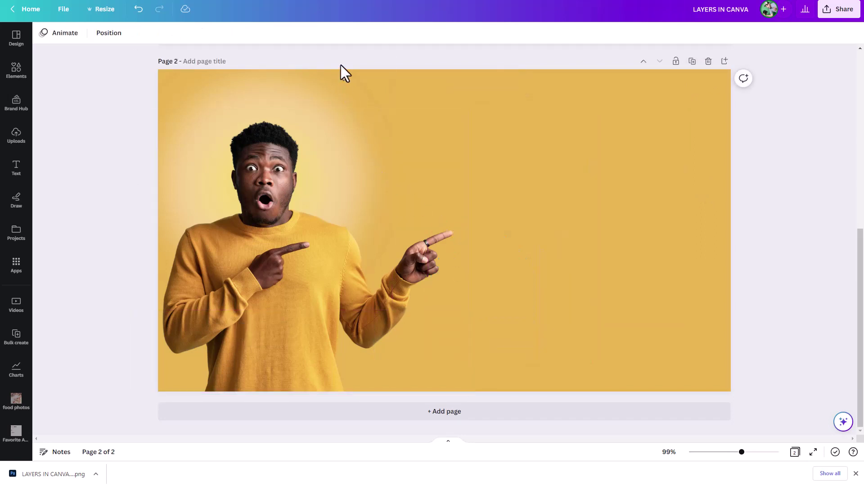
{"action": "left_click", "coordinate": [334, 95]}
{"action": "key", "text": "Delete"}
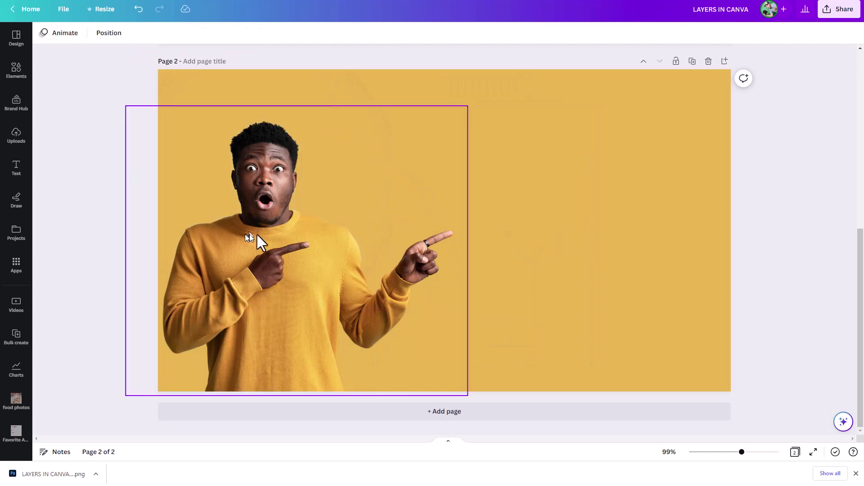
Centre the man photo on the page and bring up the radial gradient elements
{"action": "left_click_drag", "start_coordinate": [250, 237], "coordinate": [396, 228]}
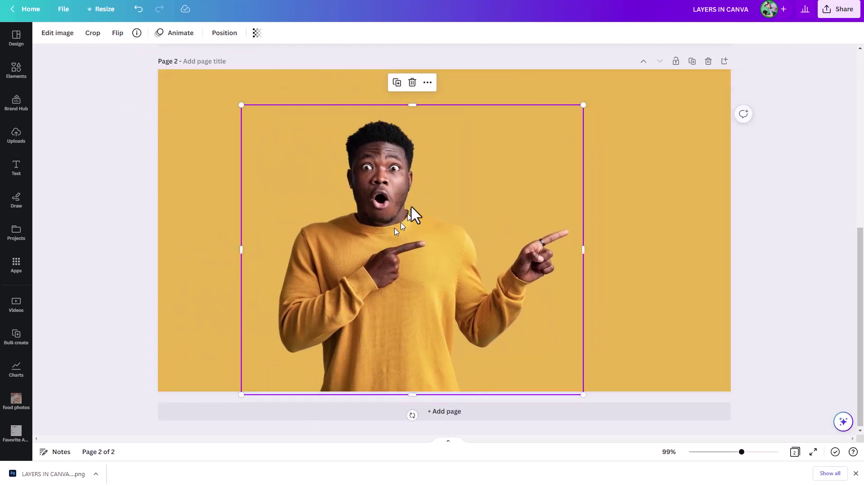
{"action": "left_click", "coordinate": [614, 171]}
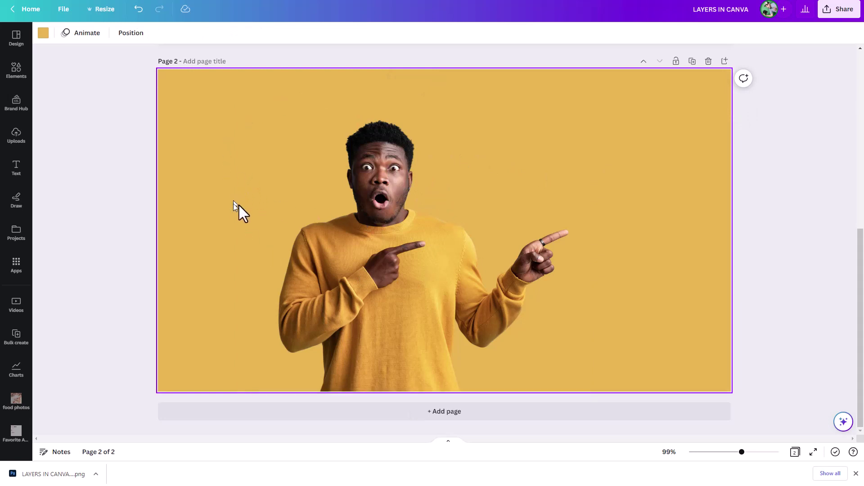
{"action": "left_click", "coordinate": [21, 74]}
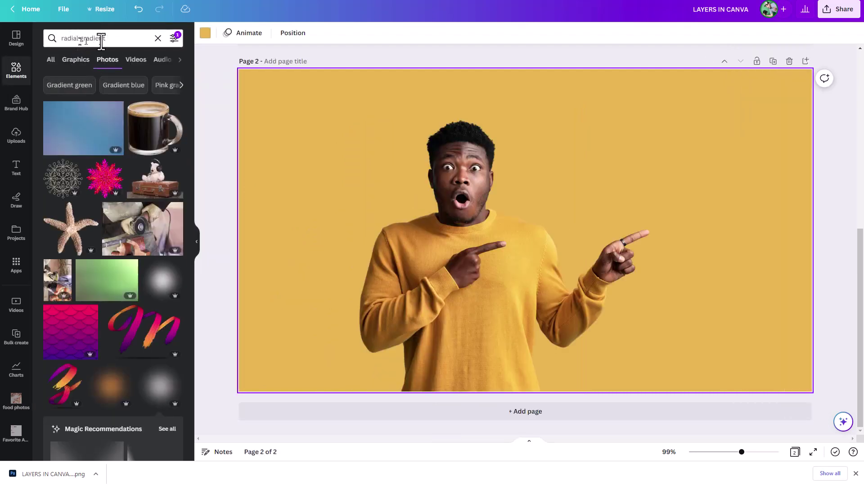
{"action": "left_click", "coordinate": [173, 38]}
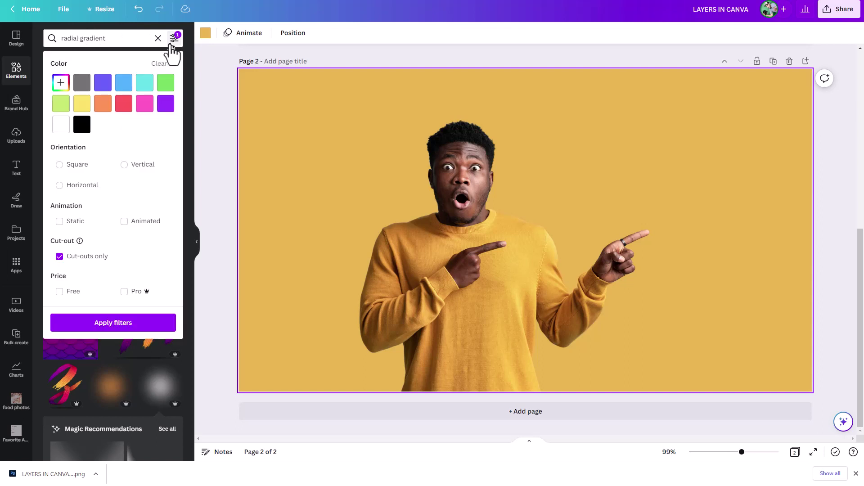
{"action": "left_click", "coordinate": [59, 256]}
{"action": "left_click", "coordinate": [59, 256]}
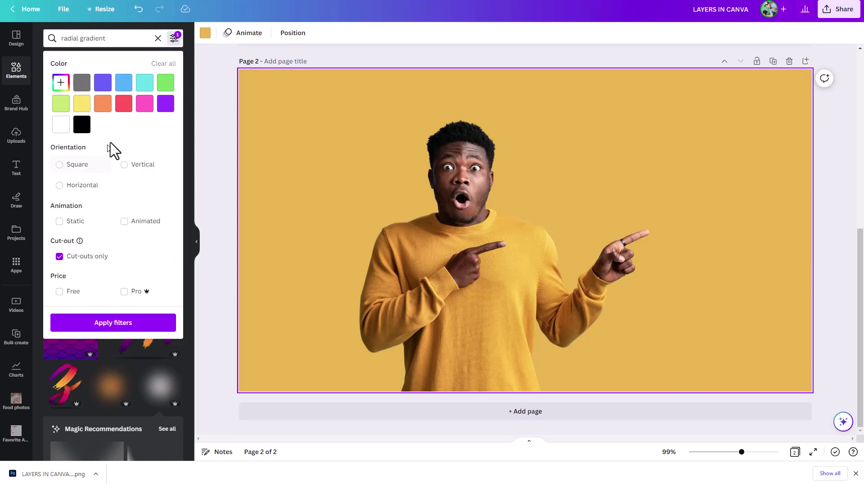
{"action": "left_click", "coordinate": [214, 129]}
{"action": "scroll", "coordinate": [147, 279], "scroll_direction": "down", "scroll_amount": 3}
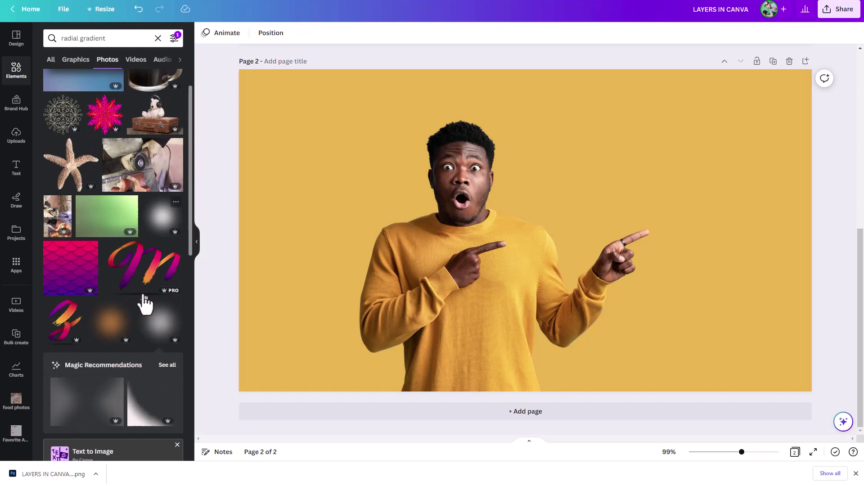
{"action": "left_click_drag", "start_coordinate": [161, 270], "coordinate": [333, 191]}
{"action": "left_click_drag", "start_coordinate": [475, 268], "coordinate": [598, 272]}
{"action": "key", "text": "ctrl+z"}
{"action": "key", "text": "ctrl+z"}
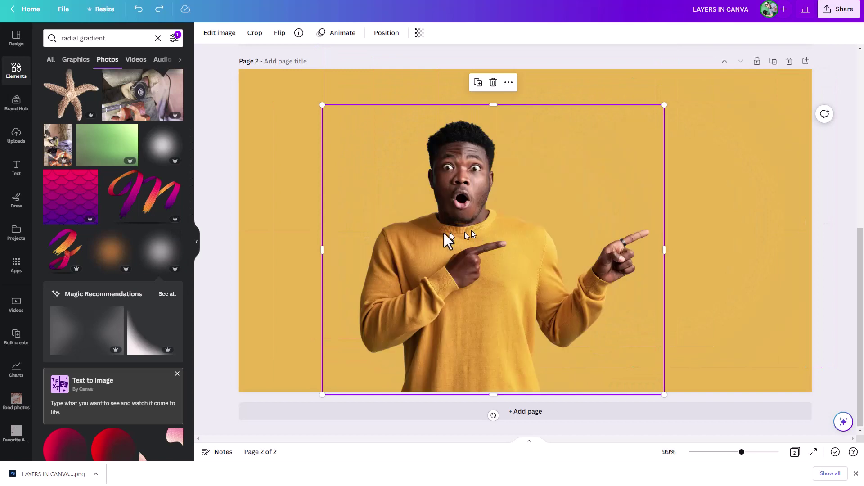
{"action": "left_click_drag", "start_coordinate": [164, 155], "coordinate": [469, 204]}
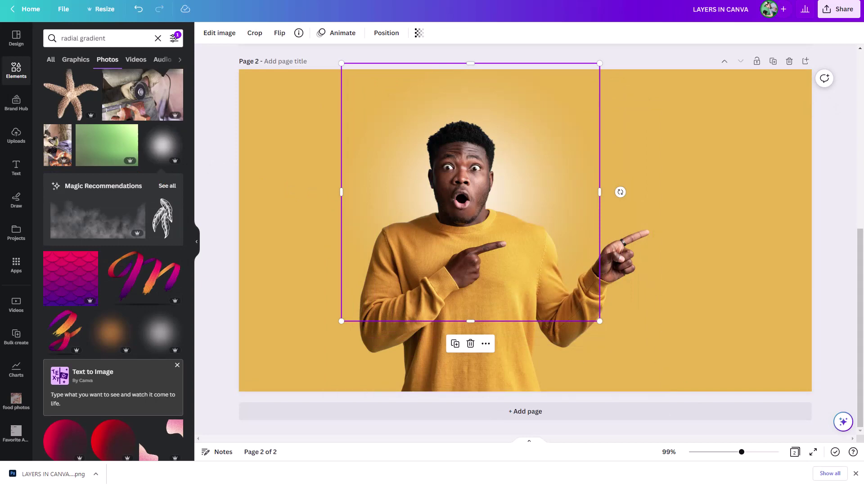
{"action": "left_click_drag", "start_coordinate": [600, 321], "coordinate": [662, 357]}
{"action": "left_click_drag", "start_coordinate": [621, 95], "coordinate": [591, 78]}
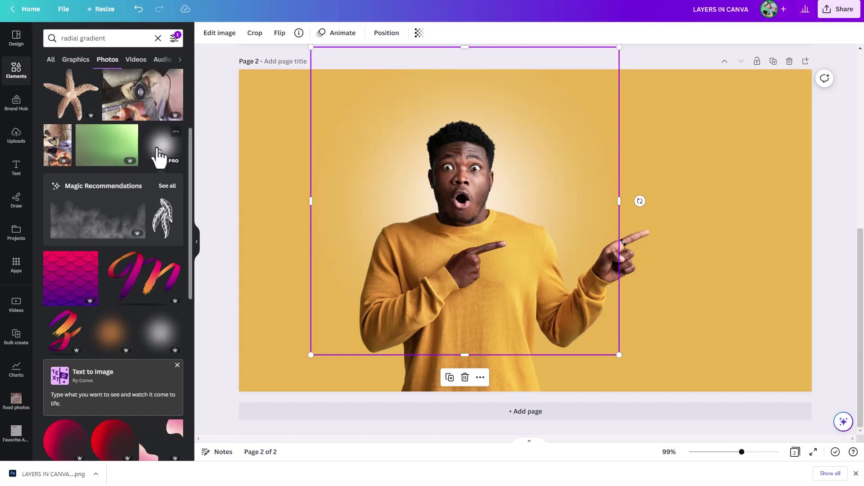
{"action": "left_click_drag", "start_coordinate": [157, 153], "coordinate": [479, 60]}
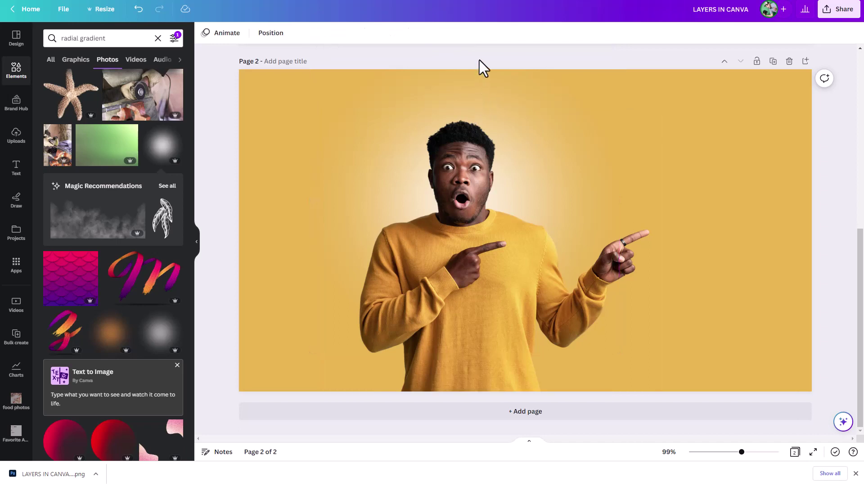
{"action": "left_click", "coordinate": [470, 90]}
{"action": "key", "text": "Delete"}
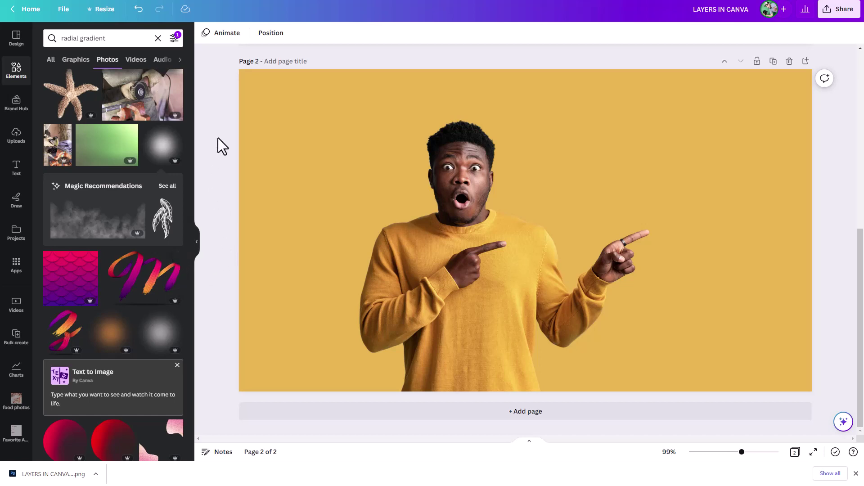
Hide the side panel, shrink the man photo and nudge it slightly right
{"action": "left_click", "coordinate": [197, 247]}
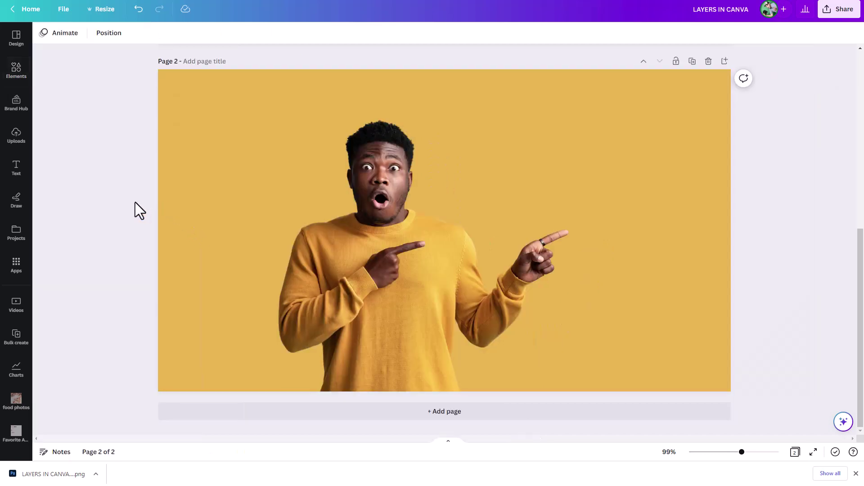
{"action": "left_click", "coordinate": [405, 189]}
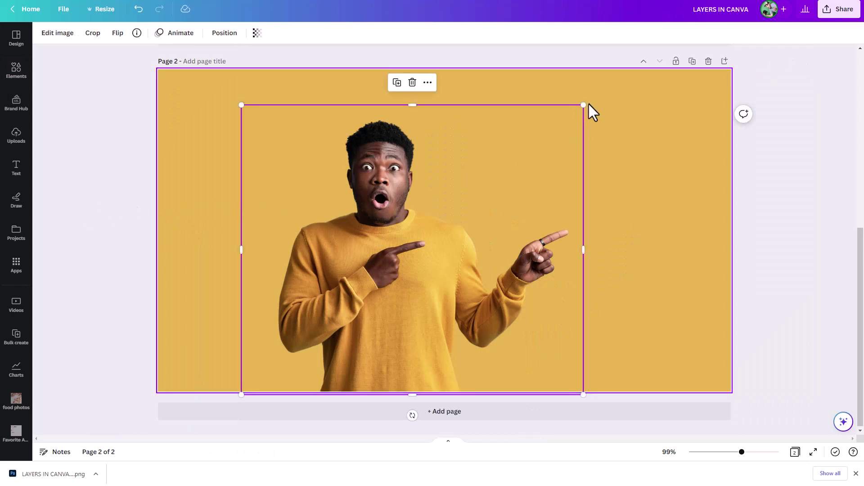
{"action": "left_click_drag", "start_coordinate": [580, 106], "coordinate": [504, 172]}
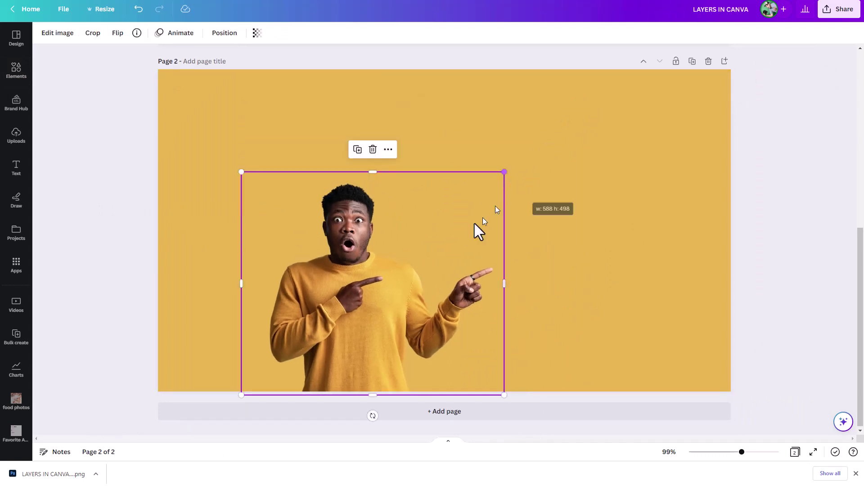
{"action": "left_click_drag", "start_coordinate": [448, 247], "coordinate": [472, 248]}
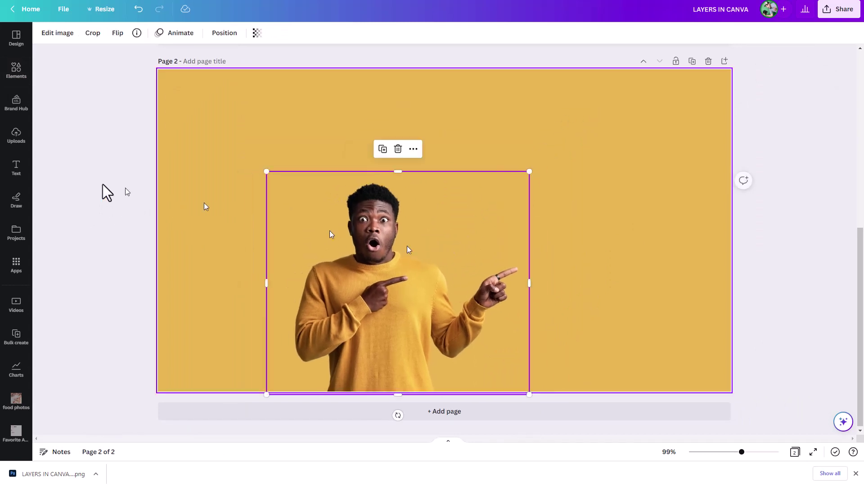
Choose the Draw highlighter in yellow-green and check its stroke settings
{"action": "left_click", "coordinate": [16, 199]}
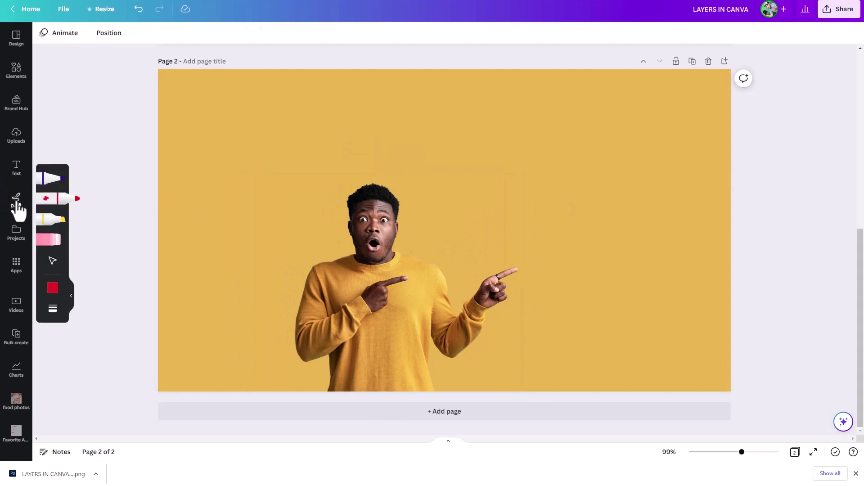
{"action": "left_click", "coordinate": [51, 219]}
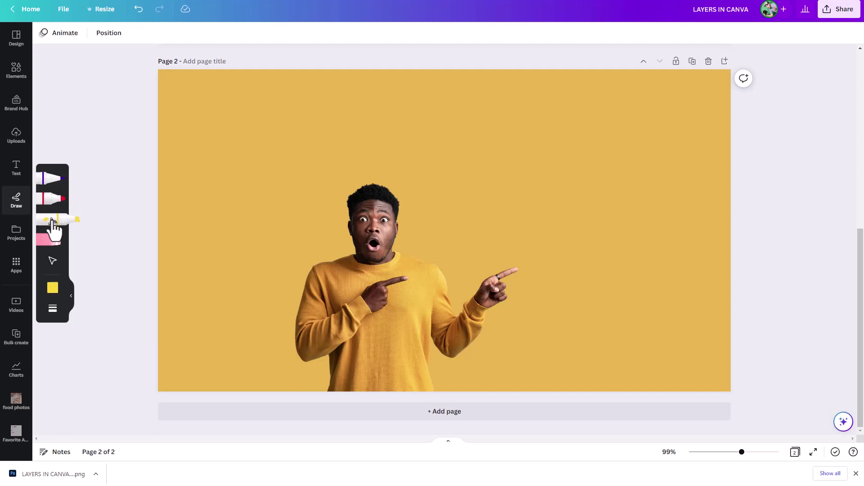
{"action": "left_click", "coordinate": [54, 288]}
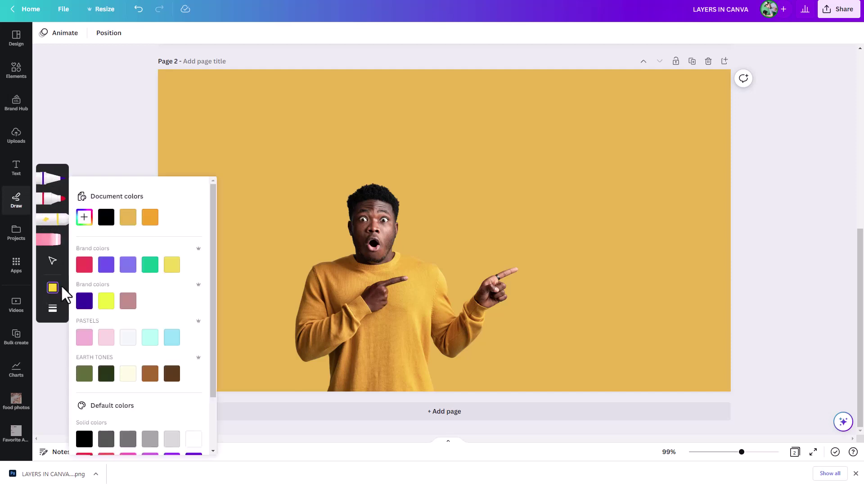
{"action": "left_click", "coordinate": [103, 302]}
{"action": "left_click", "coordinate": [127, 145]}
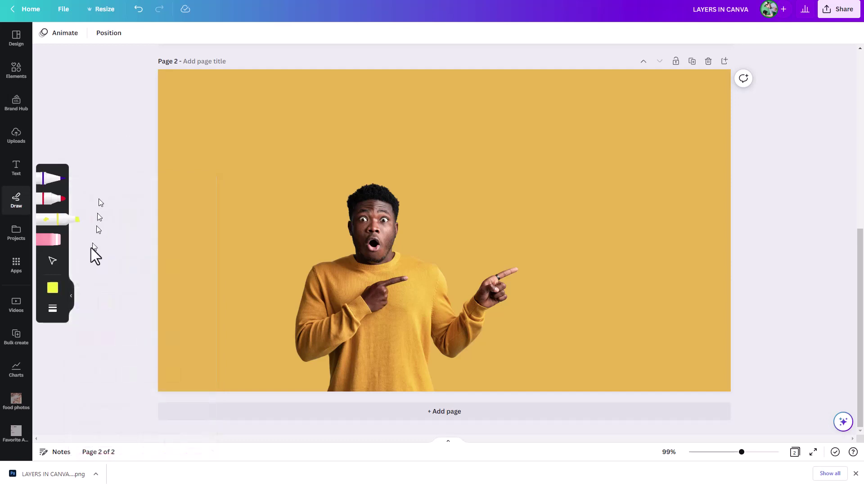
{"action": "left_click", "coordinate": [53, 310]}
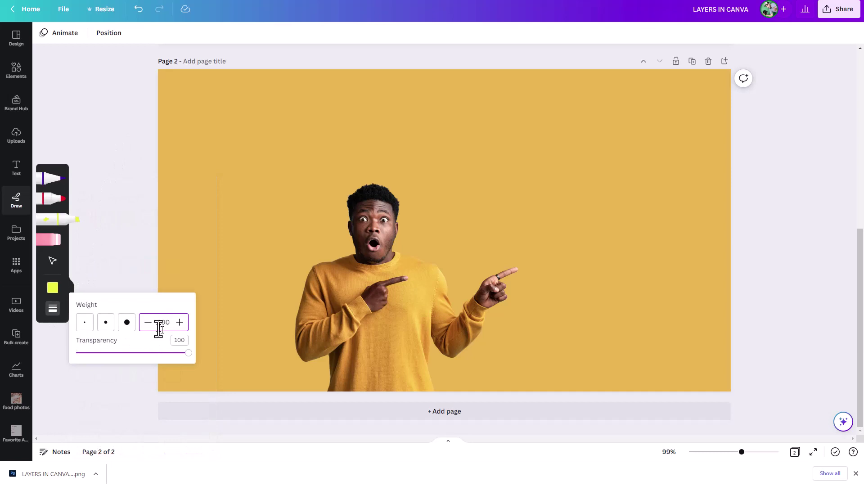
{"action": "left_click", "coordinate": [134, 270]}
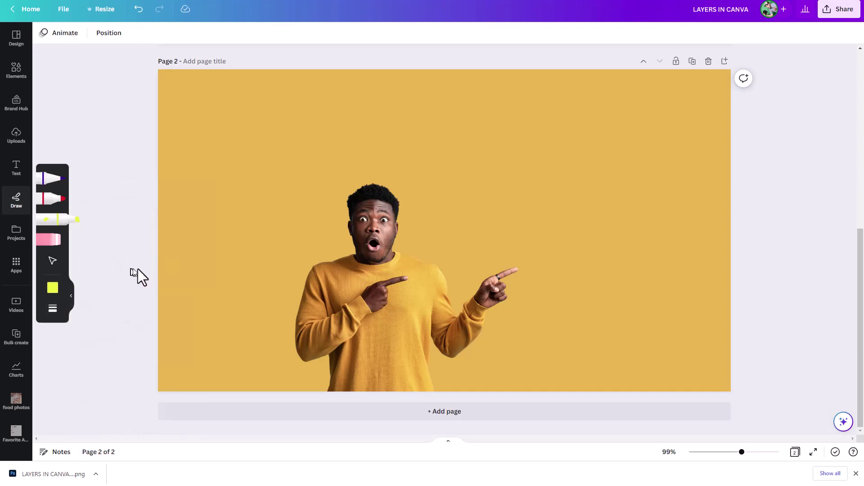
Paint yellow-green highlighter down over the man's head, then undo the stroke
{"action": "mouse_move", "coordinate": [375, 215]}
{"action": "left_mouse_down"}
{"action": "mouse_move", "coordinate": [382, 206]}
{"action": "mouse_move", "coordinate": [366, 215]}
{"action": "mouse_move", "coordinate": [364, 238]}
{"action": "mouse_move", "coordinate": [327, 266]}
{"action": "mouse_move", "coordinate": [315, 326]}
{"action": "mouse_move", "coordinate": [359, 400]}
{"action": "mouse_move", "coordinate": [409, 404]}
{"action": "mouse_move", "coordinate": [420, 317]}
{"action": "mouse_move", "coordinate": [435, 331]}
{"action": "mouse_move", "coordinate": [453, 330]}
{"action": "mouse_move", "coordinate": [497, 289]}
{"action": "mouse_move", "coordinate": [457, 317]}
{"action": "mouse_move", "coordinate": [420, 304]}
{"action": "mouse_move", "coordinate": [362, 205]}
{"action": "mouse_move", "coordinate": [383, 211]}
{"action": "mouse_move", "coordinate": [361, 320]}
{"action": "mouse_move", "coordinate": [384, 360]}
{"action": "mouse_move", "coordinate": [395, 347]}
{"action": "left_mouse_up"}
{"action": "key", "text": "ctrl+z"}
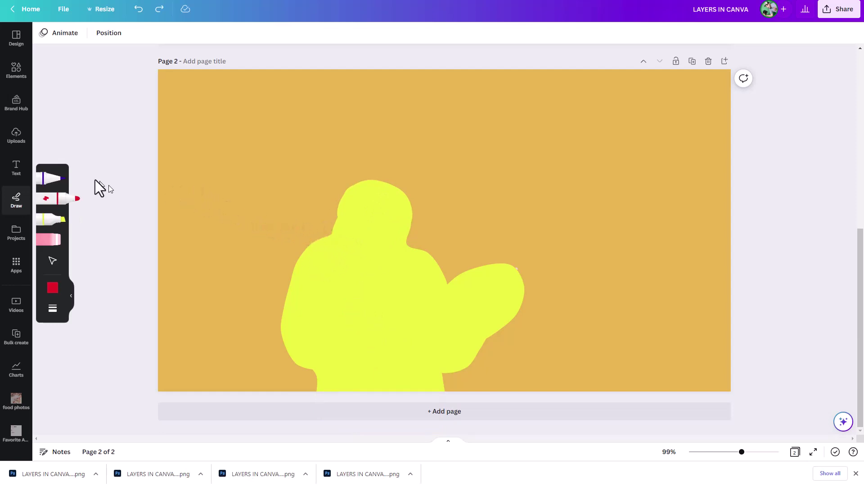
Move the yellow silhouette to the right of the man
{"action": "left_click", "coordinate": [16, 137]}
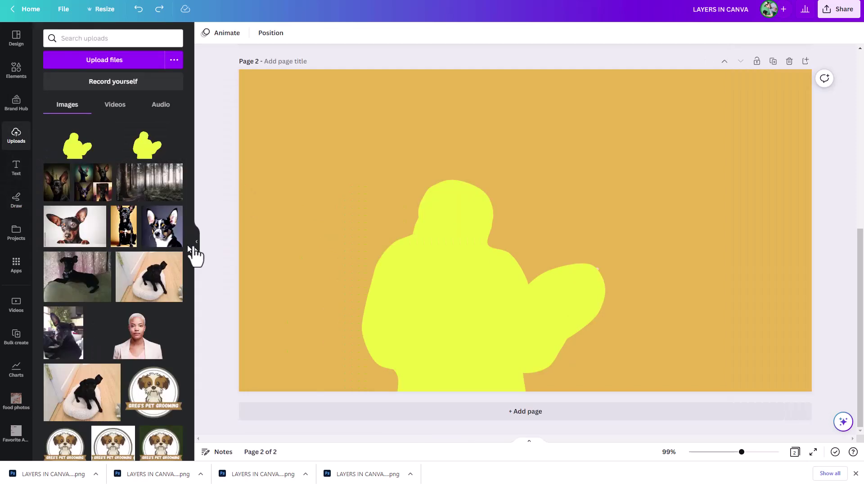
{"action": "left_click", "coordinate": [193, 251]}
{"action": "left_click", "coordinate": [339, 263]}
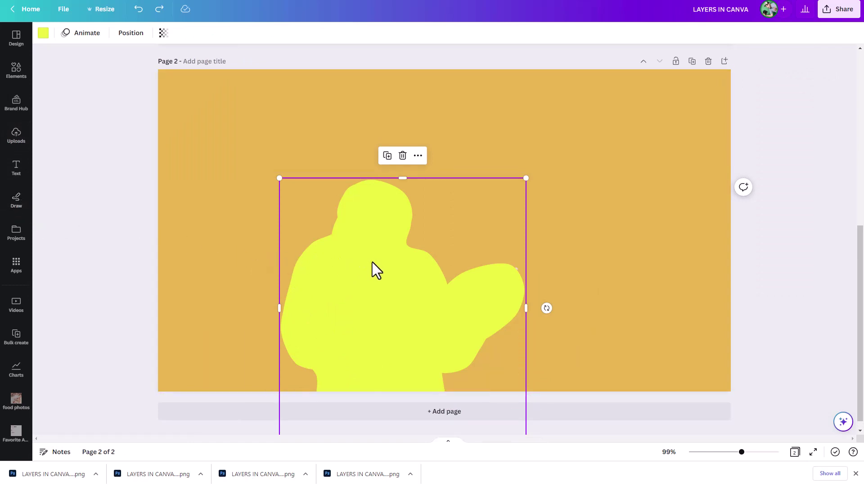
{"action": "left_click_drag", "start_coordinate": [338, 232], "coordinate": [478, 220]}
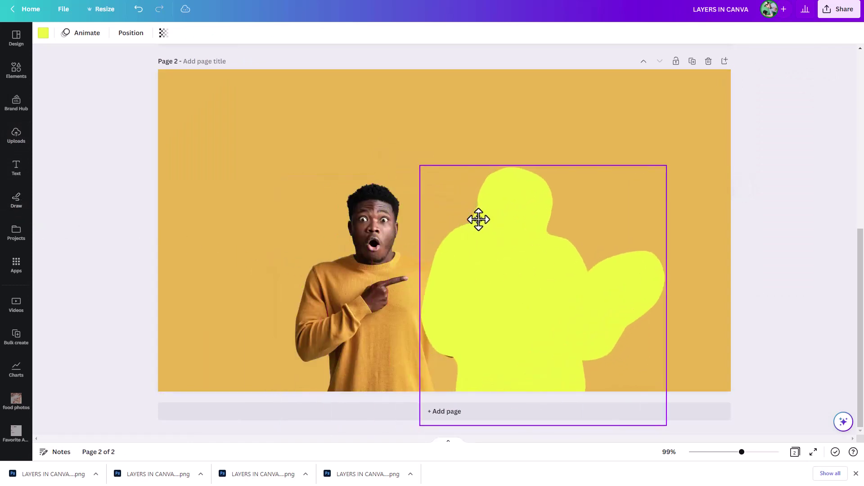
Select the man photo and bring up its Edit image Adjust sliders
{"action": "left_click", "coordinate": [347, 280]}
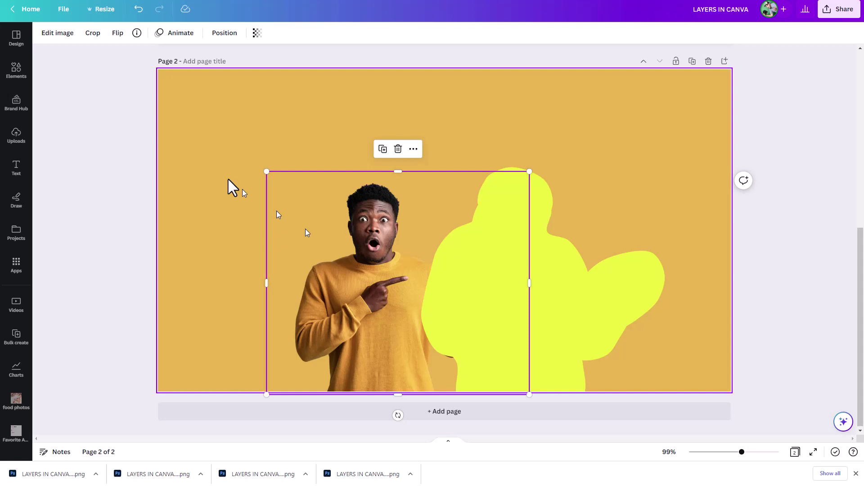
{"action": "left_click", "coordinate": [51, 39]}
{"action": "left_click", "coordinate": [66, 113]}
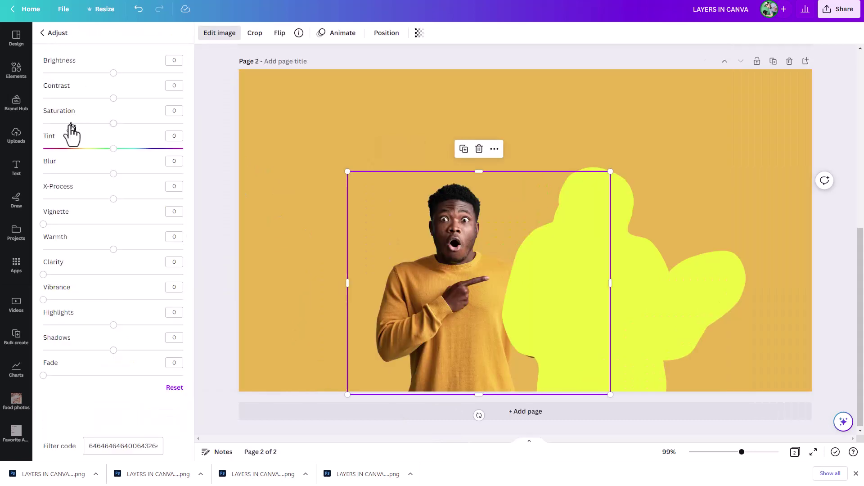
Set the man photo's blur to about 2, then select the yellow silhouette
{"action": "mouse_move", "coordinate": [114, 174]}
{"action": "left_mouse_down"}
{"action": "mouse_move", "coordinate": [149, 173]}
{"action": "mouse_move", "coordinate": [115, 174]}
{"action": "left_mouse_up"}
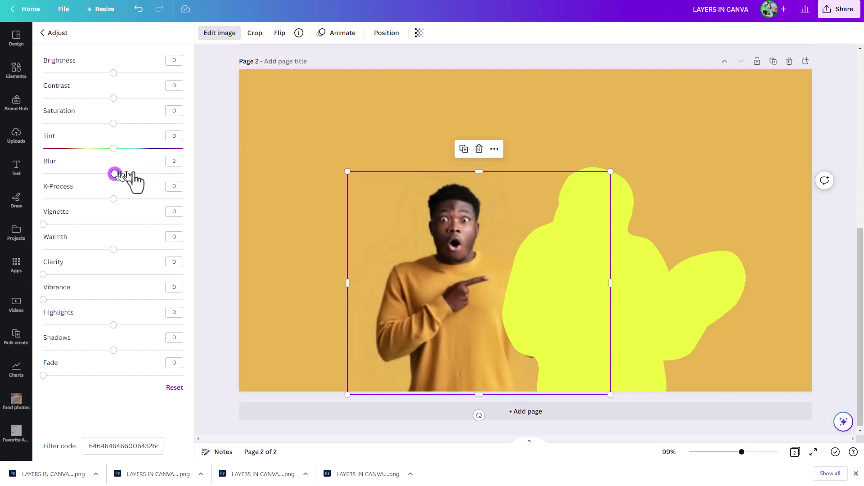
{"action": "left_click", "coordinate": [540, 254]}
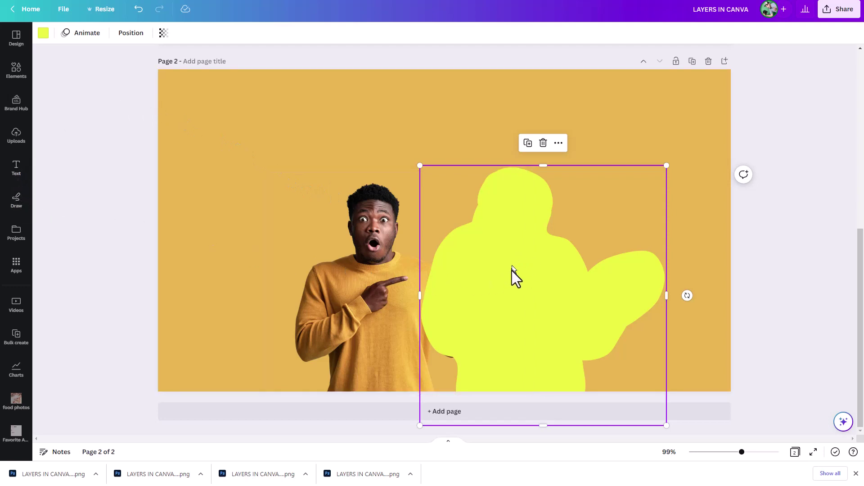
Recolour the silhouette white from Default colors and drag it left over the man
{"action": "left_click", "coordinate": [43, 34]}
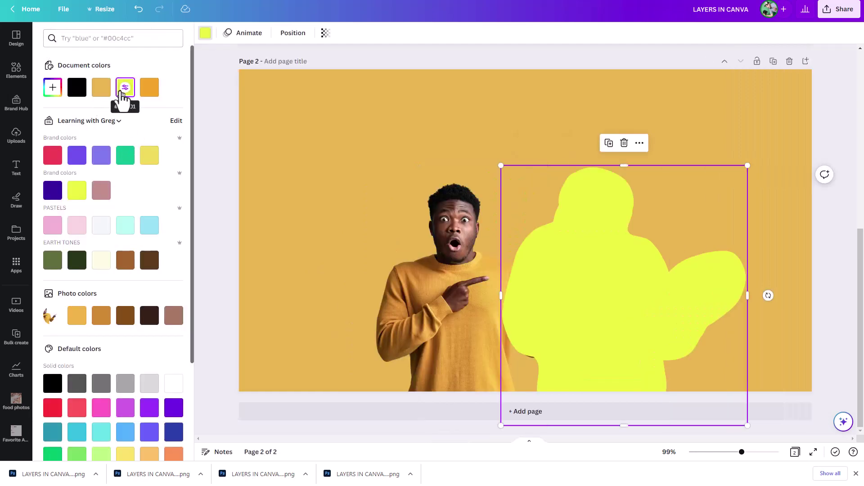
{"action": "left_click", "coordinate": [172, 385]}
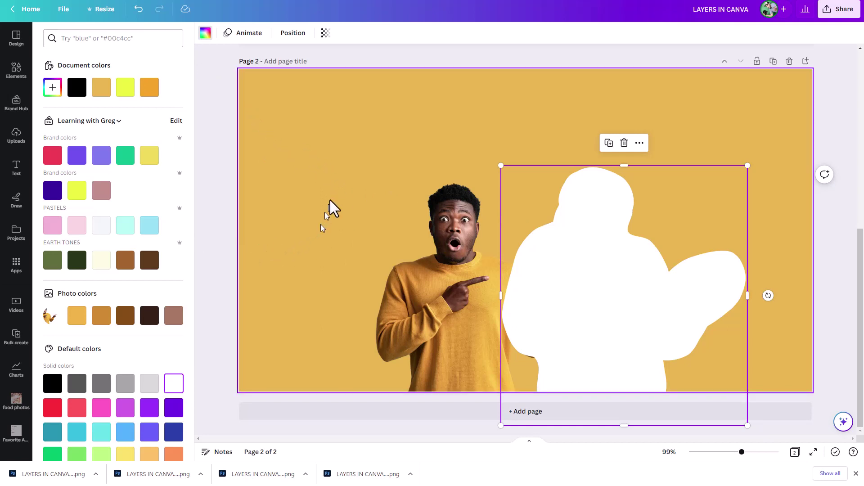
{"action": "left_click_drag", "start_coordinate": [639, 320], "coordinate": [504, 312]}
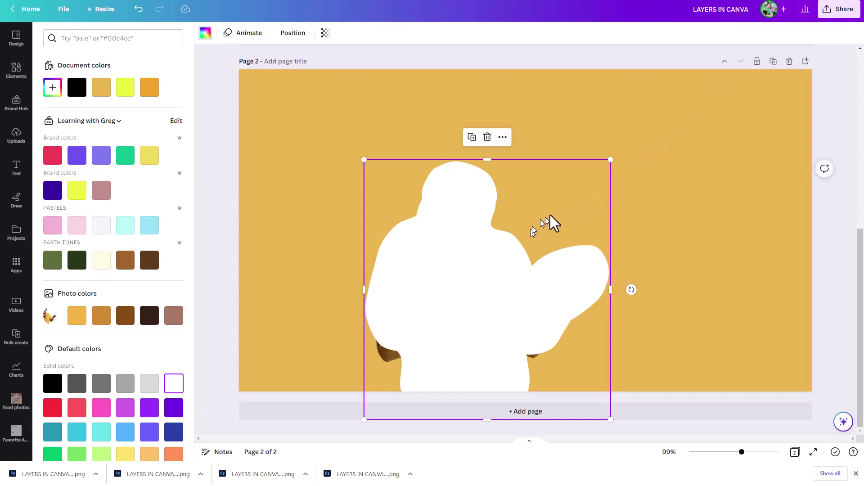
Duplicate page 2 to create Page 3
{"action": "scroll", "coordinate": [574, 185], "scroll_direction": "up", "scroll_amount": 4}
{"action": "scroll", "coordinate": [573, 185], "scroll_direction": "down", "scroll_amount": 4}
{"action": "left_click", "coordinate": [773, 62]}
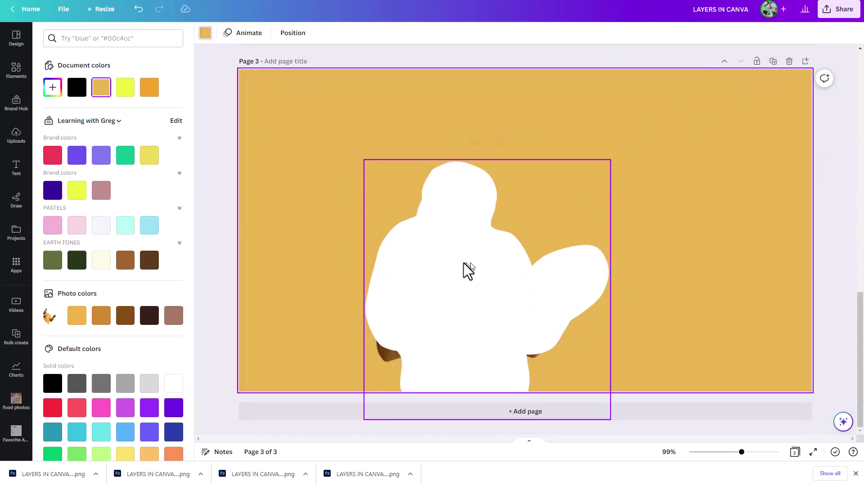
On Page 3, delete the man photo and recentre the white silhouette
{"action": "left_click_drag", "start_coordinate": [468, 270], "coordinate": [601, 245]}
{"action": "left_click", "coordinate": [428, 291]}
{"action": "key", "text": "Delete"}
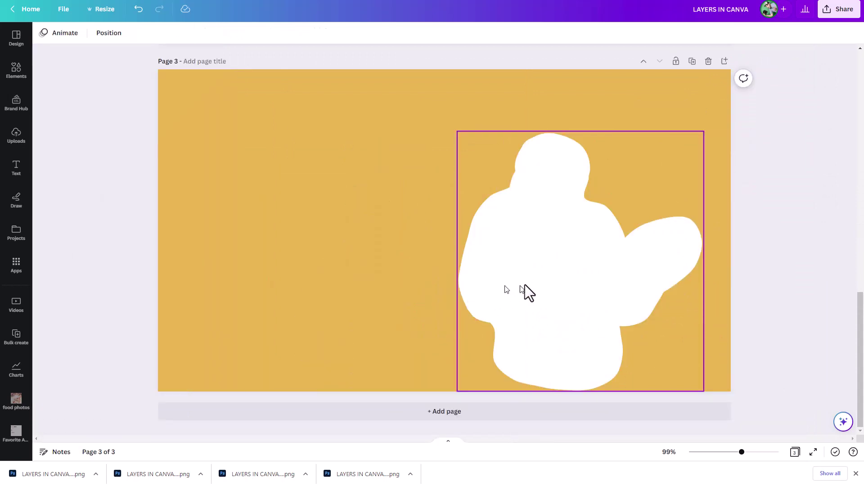
{"action": "left_click_drag", "start_coordinate": [525, 286], "coordinate": [372, 307]}
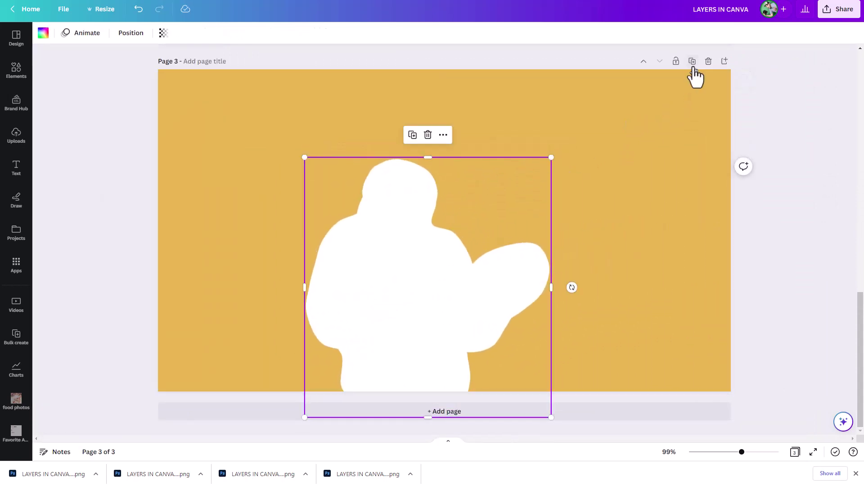
Start a PNG download of only the current Page 3 with a transparent background
{"action": "left_click", "coordinate": [840, 9]}
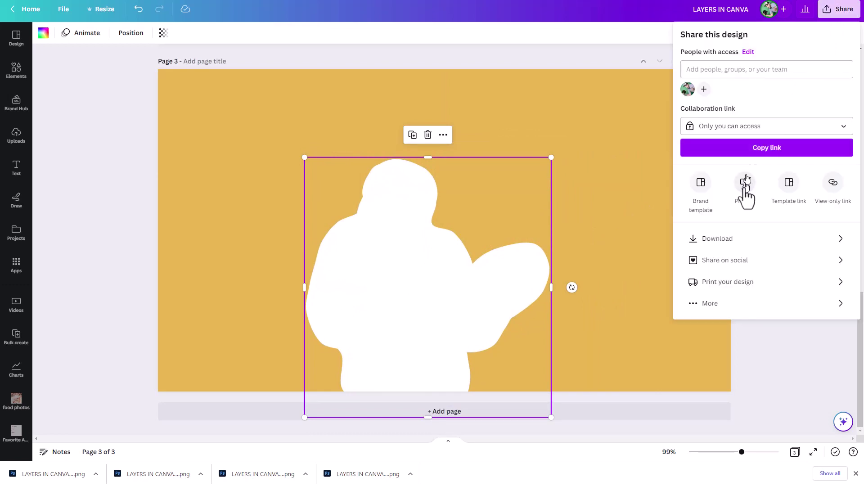
{"action": "left_click", "coordinate": [781, 240]}
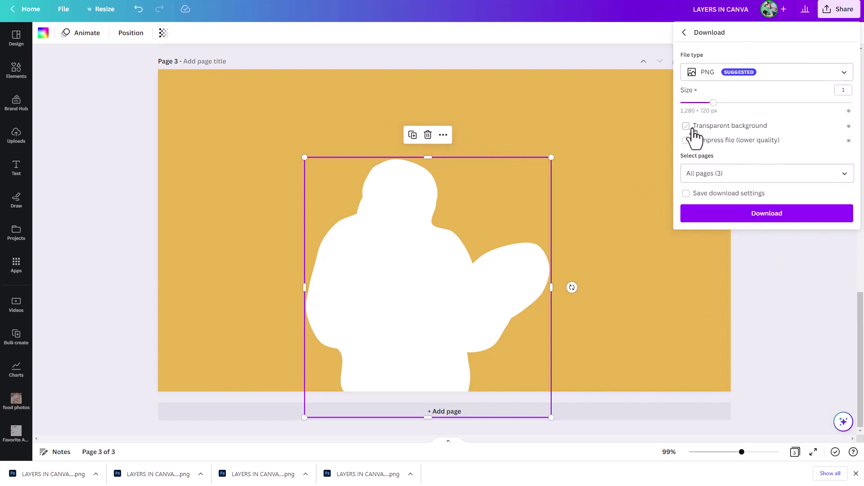
{"action": "left_click", "coordinate": [743, 173]}
{"action": "type", "text": "1-3"}
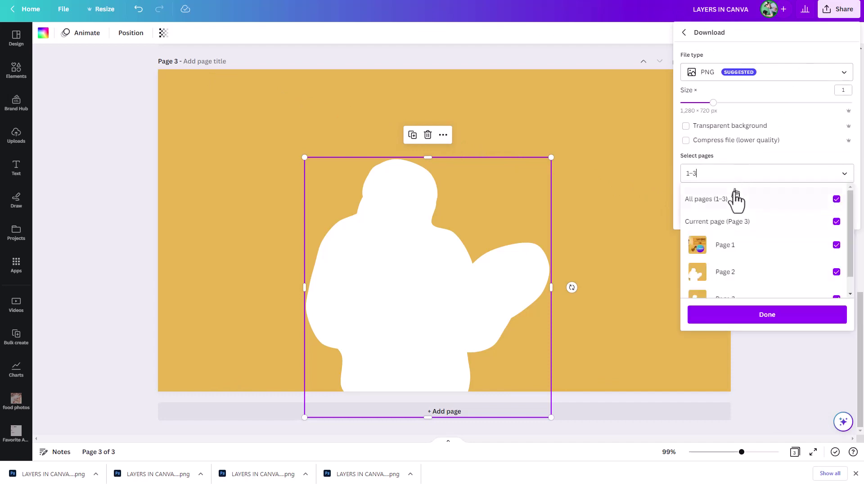
{"action": "left_click", "coordinate": [837, 199]}
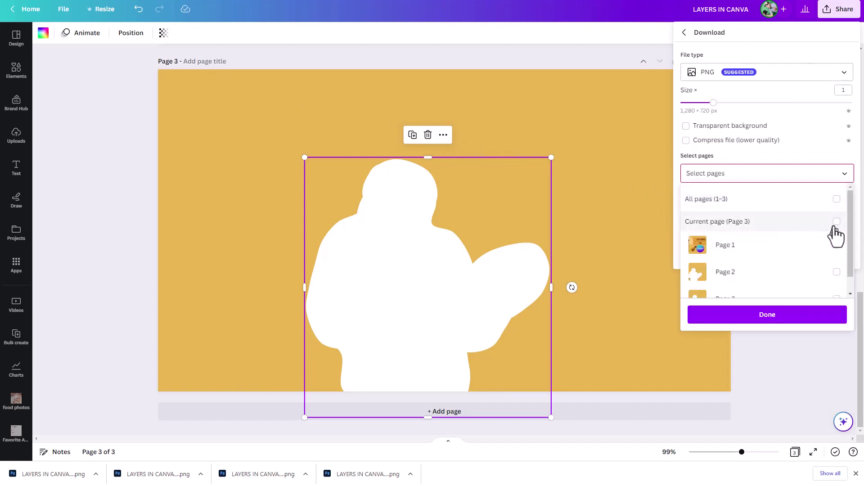
{"action": "left_click", "coordinate": [836, 222]}
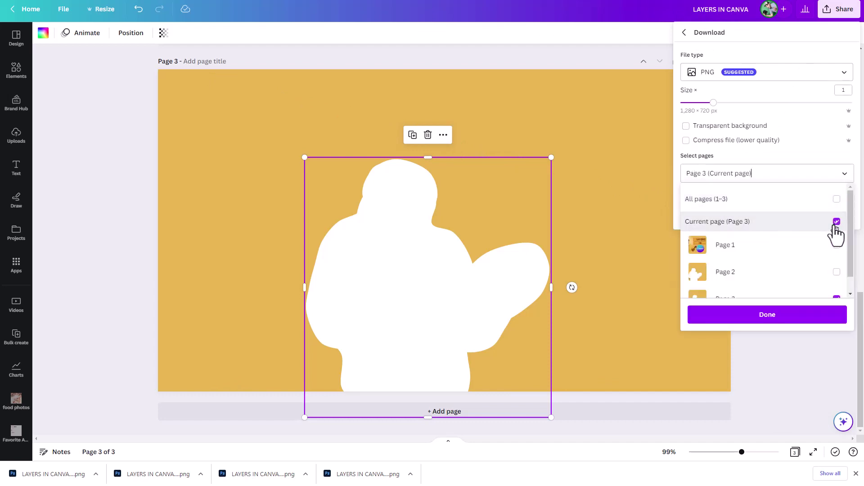
{"action": "left_click", "coordinate": [689, 133]}
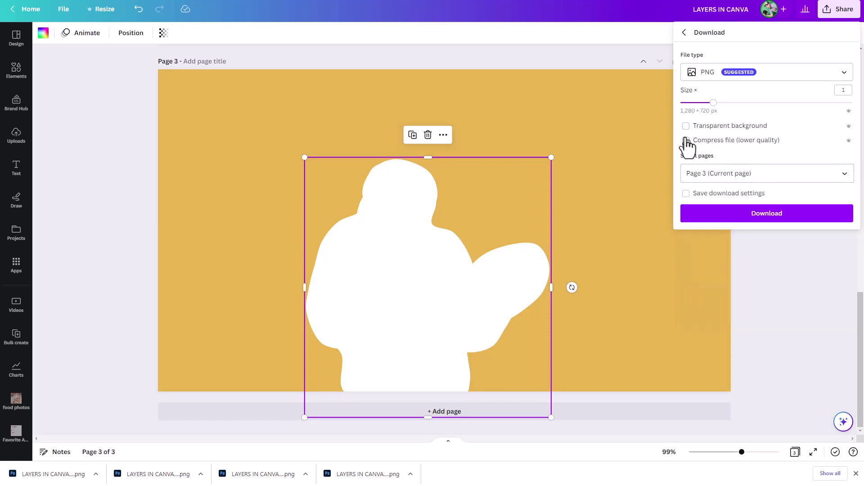
{"action": "left_click", "coordinate": [686, 127]}
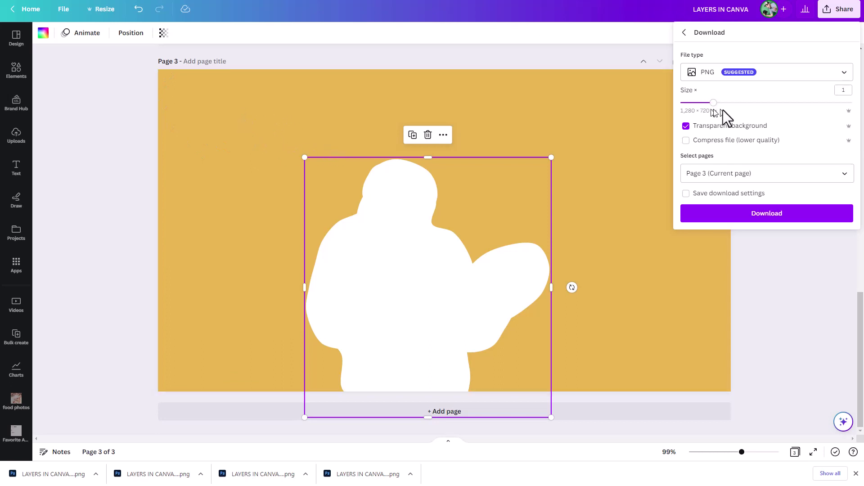
{"action": "left_click", "coordinate": [737, 214]}
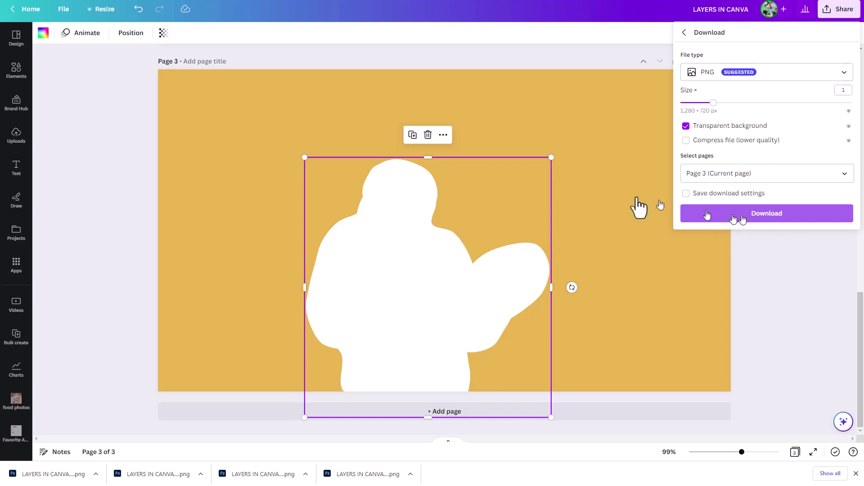
Redo the Page 3 PNG download, making sure Transparent background is ticked
{"action": "left_click", "coordinate": [16, 143]}
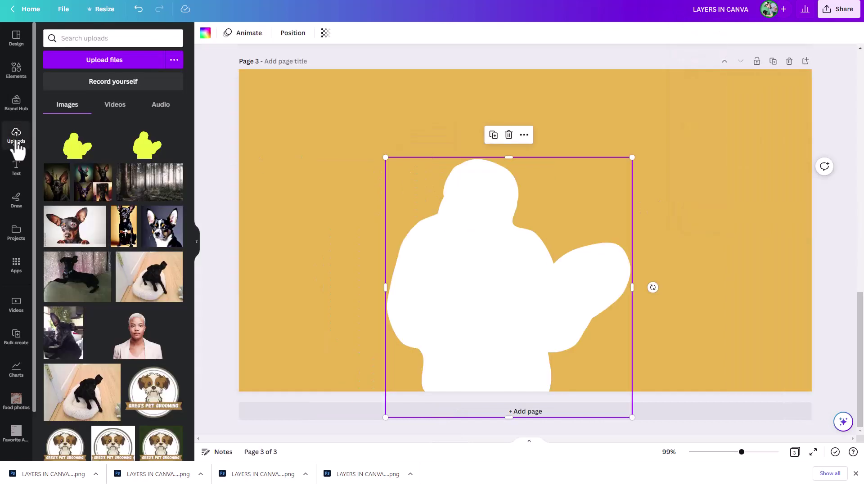
{"action": "left_click", "coordinate": [836, 10]}
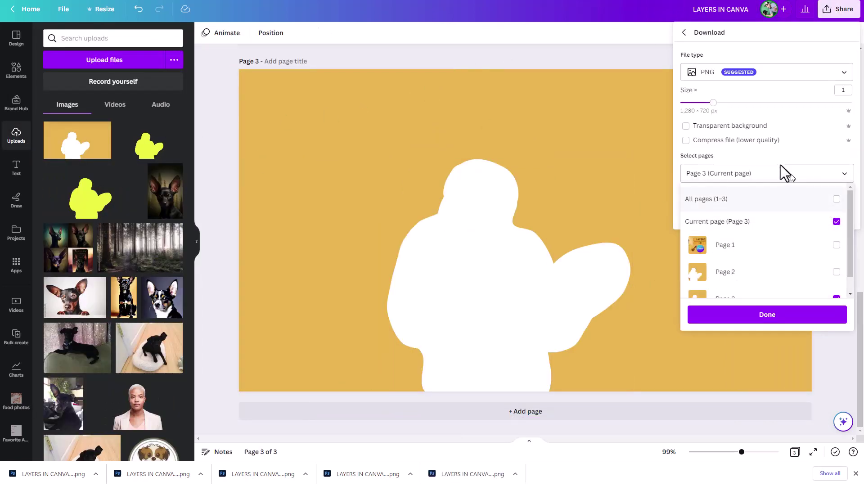
{"action": "left_click", "coordinate": [692, 128]}
{"action": "left_click", "coordinate": [687, 127]}
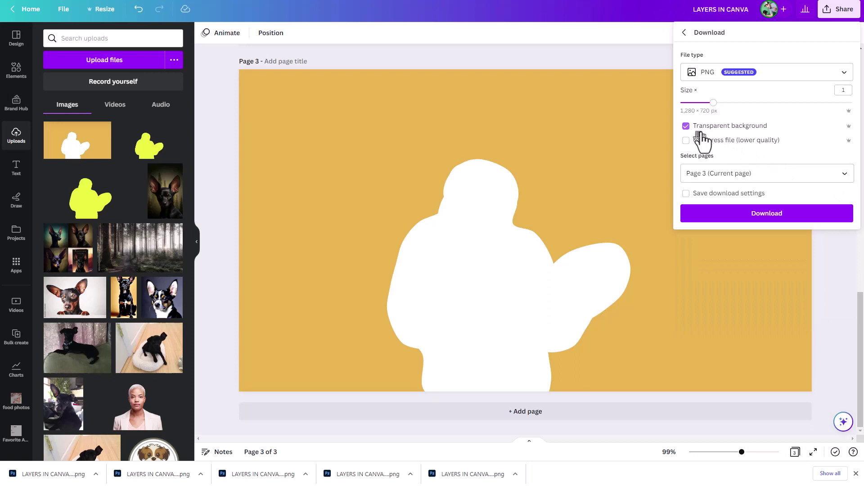
{"action": "left_click", "coordinate": [775, 213]}
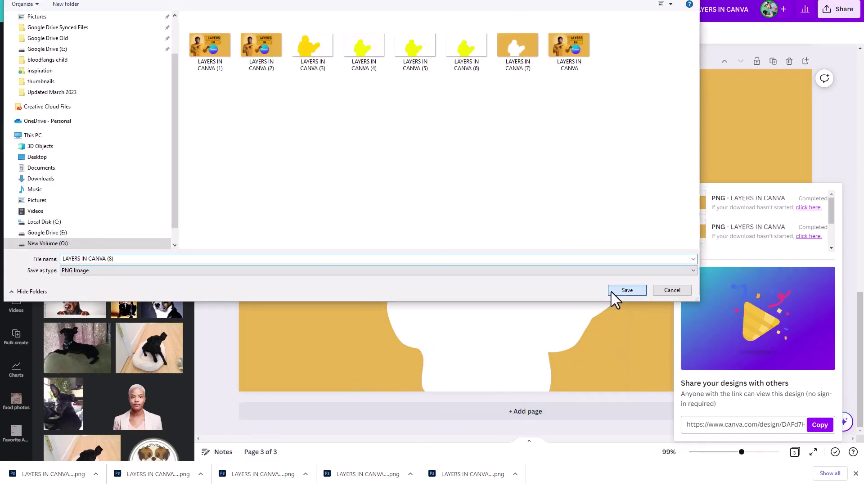
Save the silhouette PNG, upload it to Canva's Uploads, and add it to page 3
{"action": "left_click", "coordinate": [613, 291]}
{"action": "left_click_drag", "start_coordinate": [54, 471], "coordinate": [64, 158]}
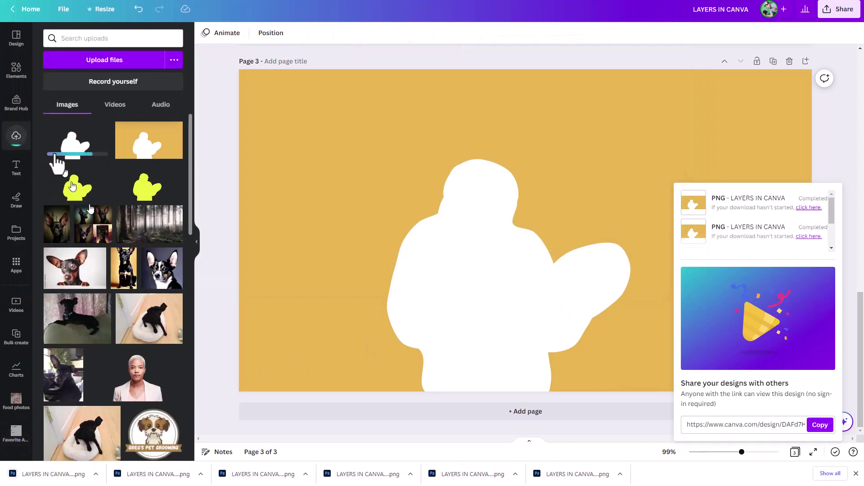
{"action": "left_click", "coordinate": [74, 144]}
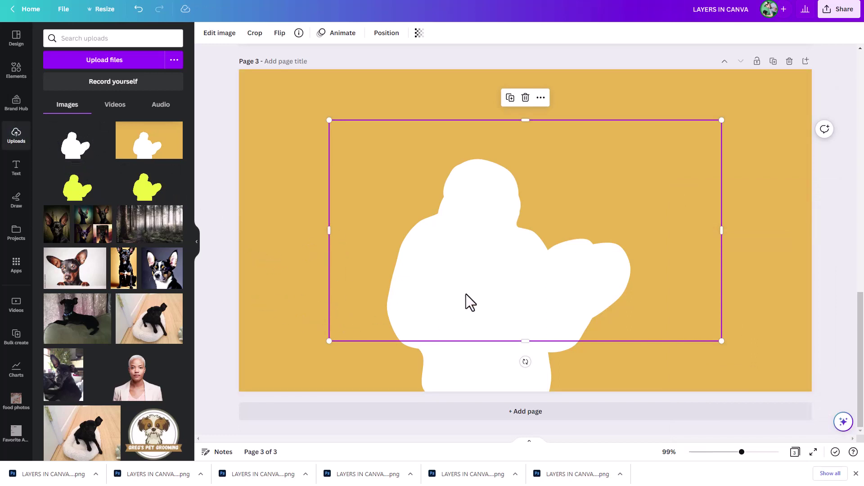
Undo the page 3 additions, delete page 2's solid silhouette, and add the transparent PNG
{"action": "key", "text": "ctrl+z"}
{"action": "key", "text": "ctrl+z"}
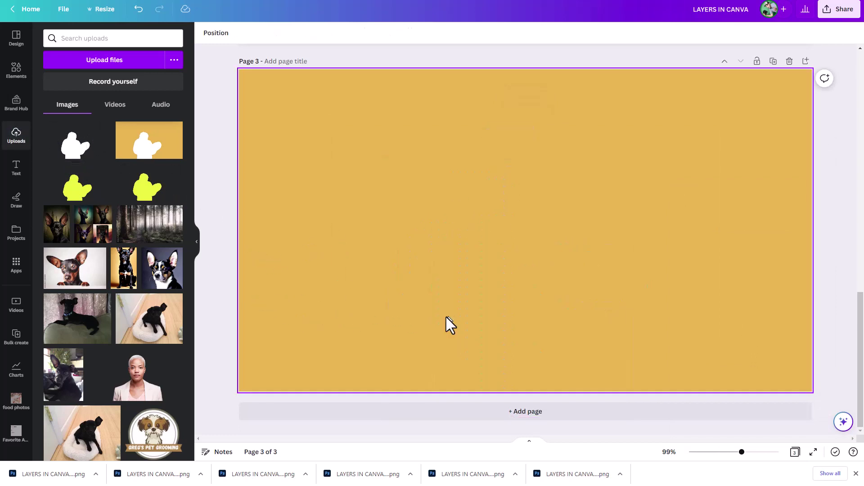
{"action": "key", "text": "ctrl+z"}
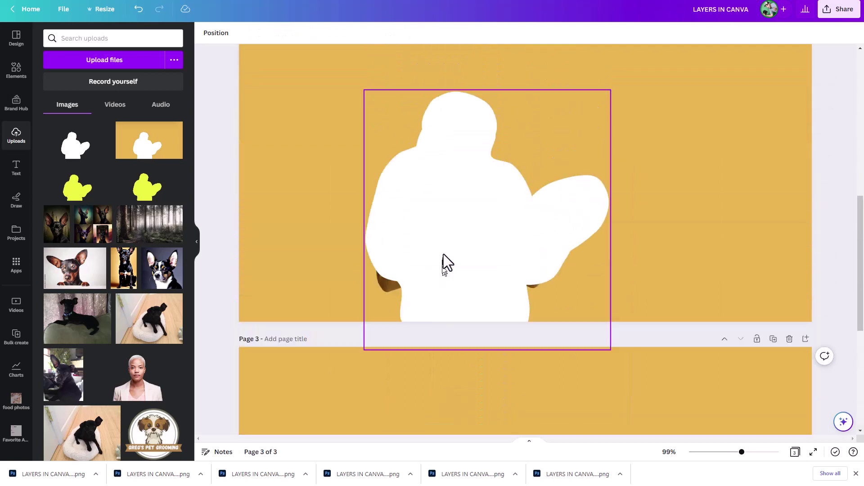
{"action": "left_click", "coordinate": [469, 272]}
{"action": "key", "text": "Delete"}
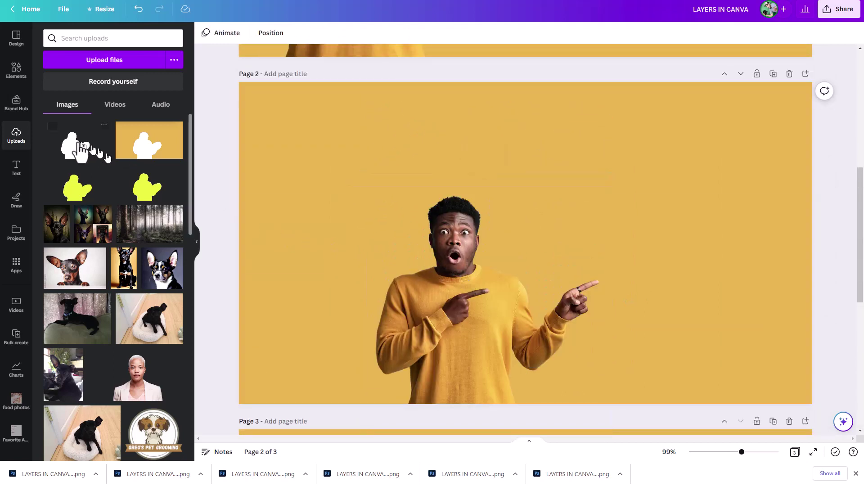
{"action": "left_click", "coordinate": [78, 144]}
Crop the new silhouette's empty edges and enlarge it to surround the man
{"action": "left_click_drag", "start_coordinate": [561, 276], "coordinate": [519, 310]}
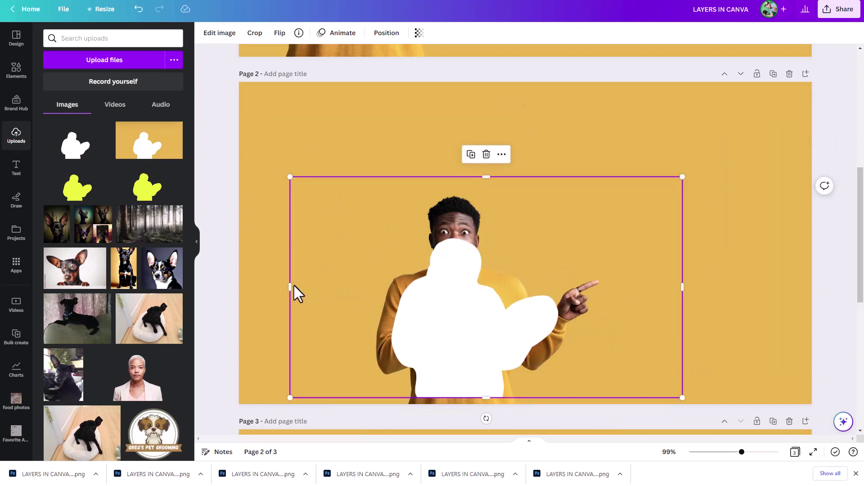
{"action": "left_click_drag", "start_coordinate": [290, 286], "coordinate": [366, 287]}
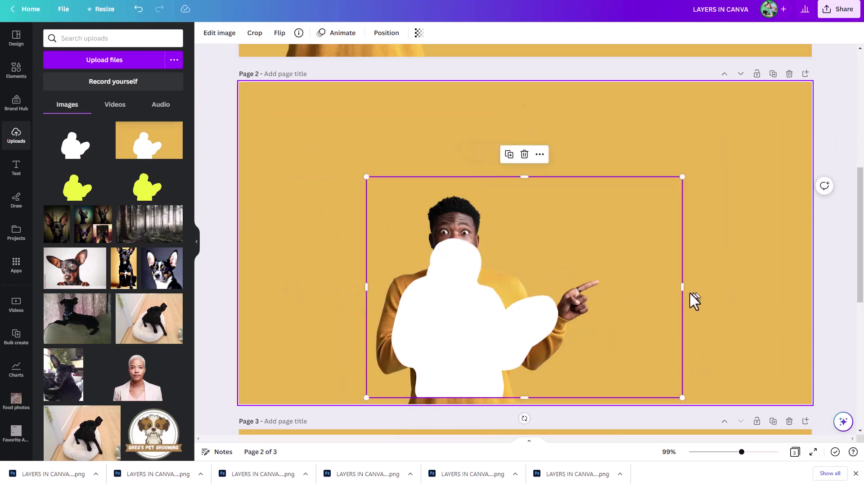
{"action": "left_click_drag", "start_coordinate": [683, 289], "coordinate": [593, 288]}
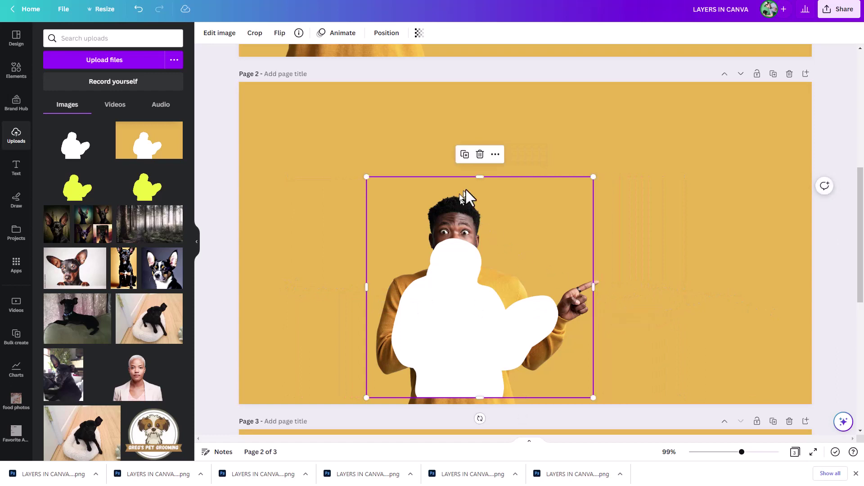
{"action": "left_click_drag", "start_coordinate": [484, 176], "coordinate": [480, 212]}
{"action": "left_click_drag", "start_coordinate": [505, 256], "coordinate": [491, 278]}
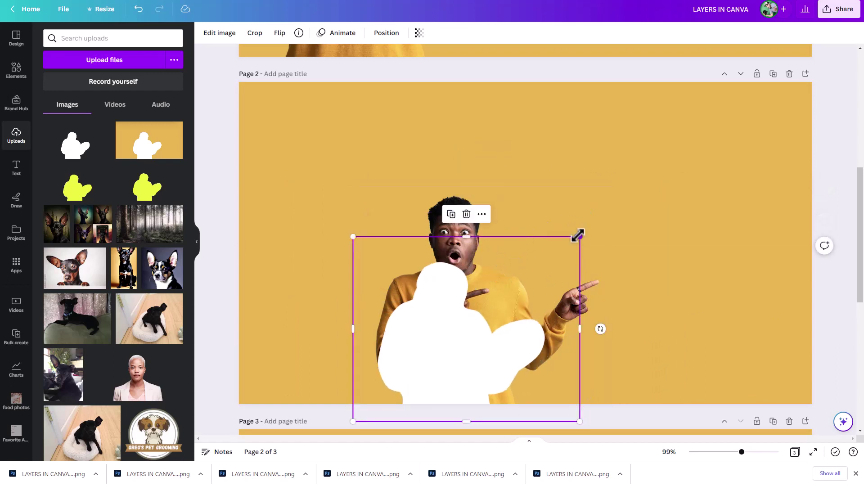
{"action": "left_click_drag", "start_coordinate": [579, 235], "coordinate": [714, 163]}
{"action": "left_click_drag", "start_coordinate": [534, 311], "coordinate": [512, 310]}
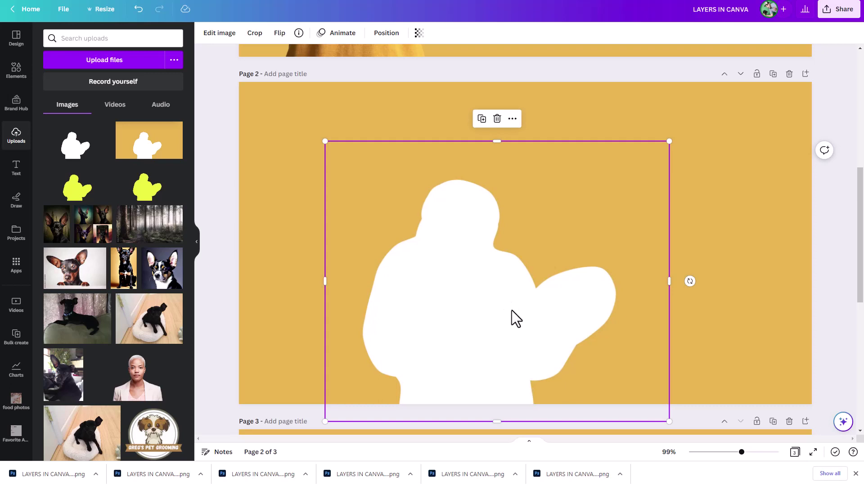
Send the silhouette behind the man and nudge it slightly left
{"action": "key", "text": "ctrl+bracketleft"}
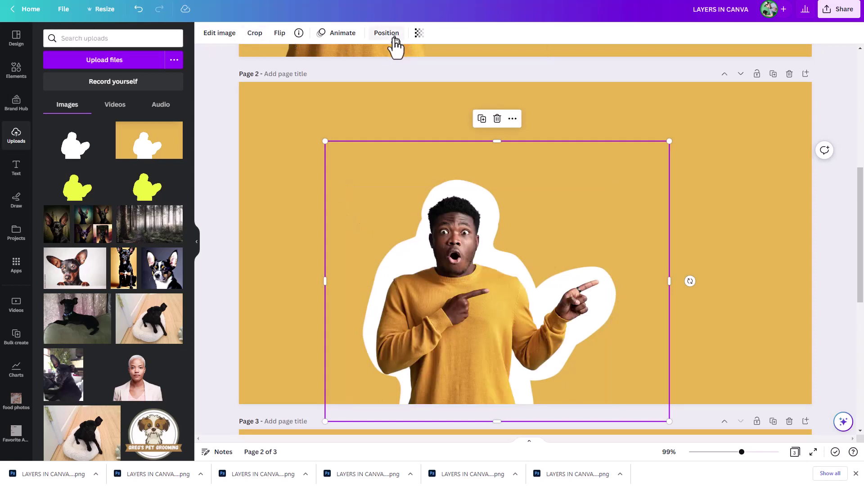
{"action": "key", "text": "Left"}
{"action": "key", "text": "Left"}
{"action": "key", "text": "Left"}
{"action": "key", "text": "Left"}
{"action": "key", "text": "Left"}
{"action": "key", "text": "Left"}
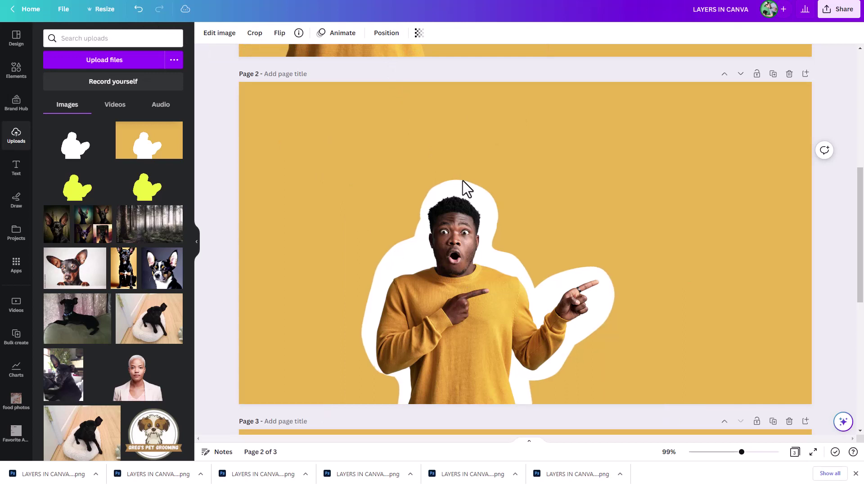
{"action": "left_click", "coordinate": [463, 180]}
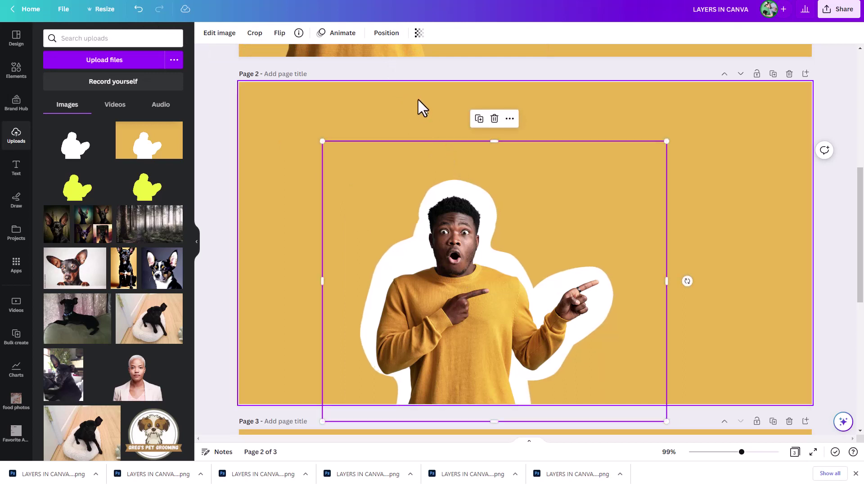
Blur the white silhouette to about 47 for a soft glow
{"action": "left_click", "coordinate": [220, 36]}
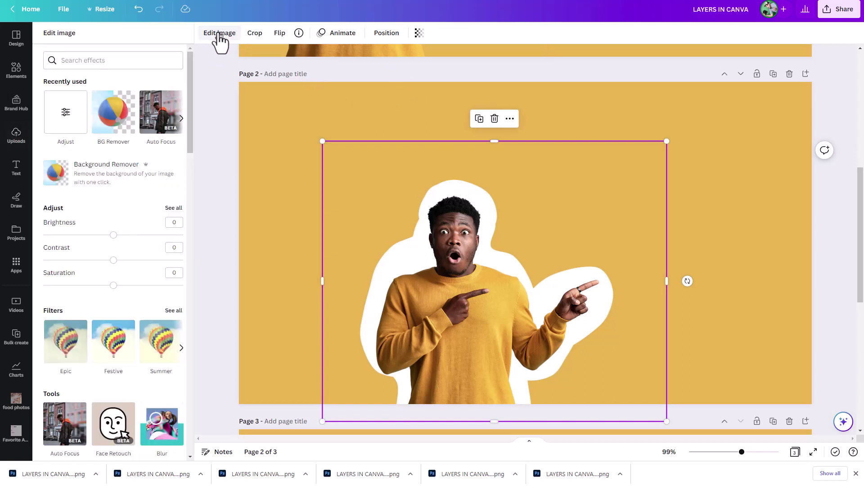
{"action": "left_click", "coordinate": [63, 121]}
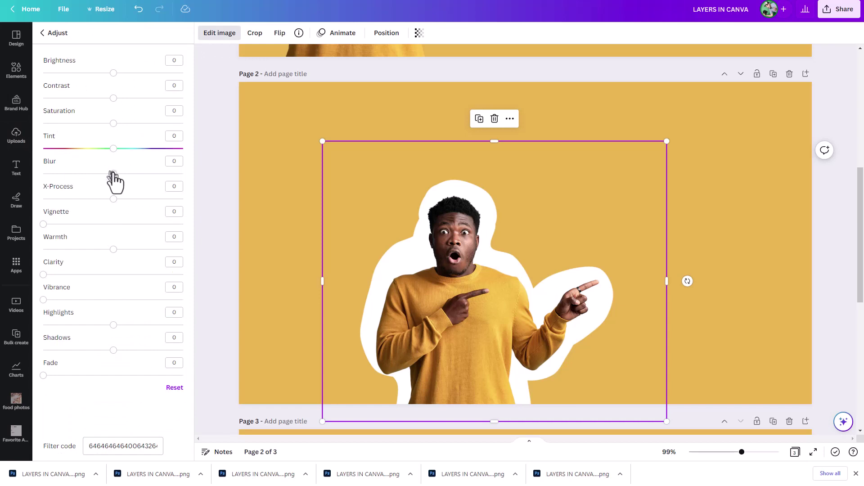
{"action": "left_click_drag", "start_coordinate": [112, 174], "coordinate": [146, 174]}
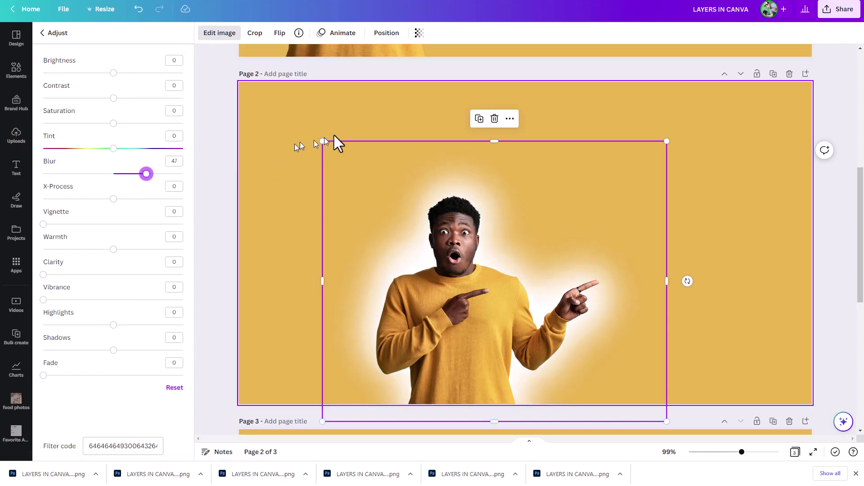
{"action": "left_click", "coordinate": [382, 95]}
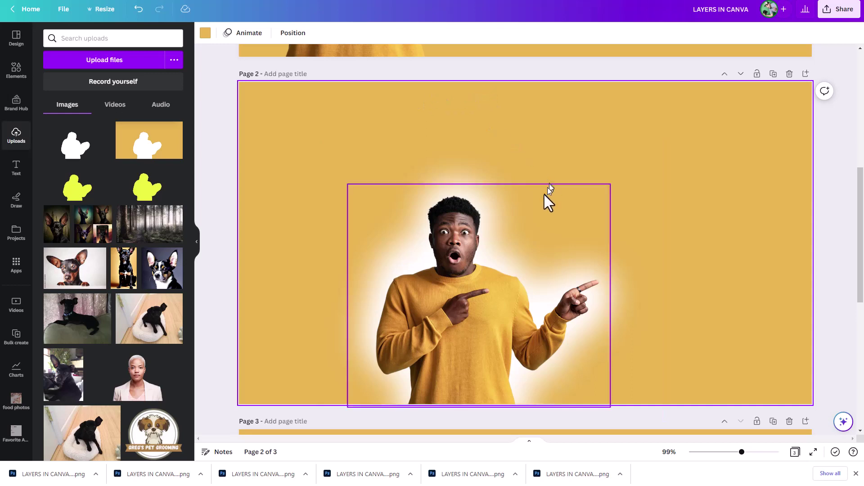
Make the glow image roughly half transparent
{"action": "left_click", "coordinate": [554, 203]}
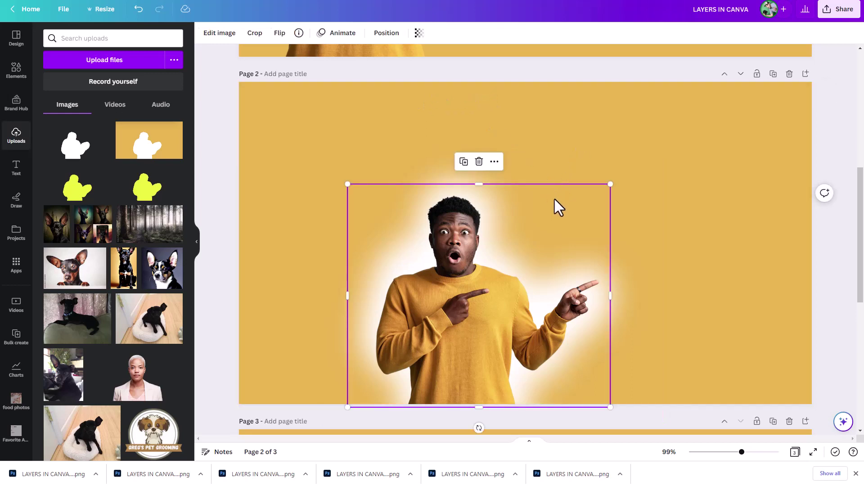
{"action": "left_click", "coordinate": [550, 170]}
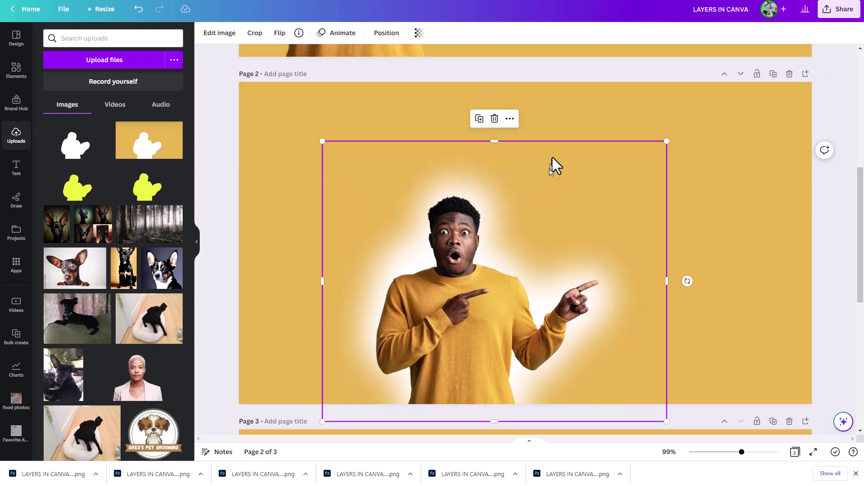
{"action": "left_click", "coordinate": [419, 34]}
{"action": "left_click_drag", "start_coordinate": [419, 73], "coordinate": [370, 82]}
{"action": "left_click", "coordinate": [703, 138]}
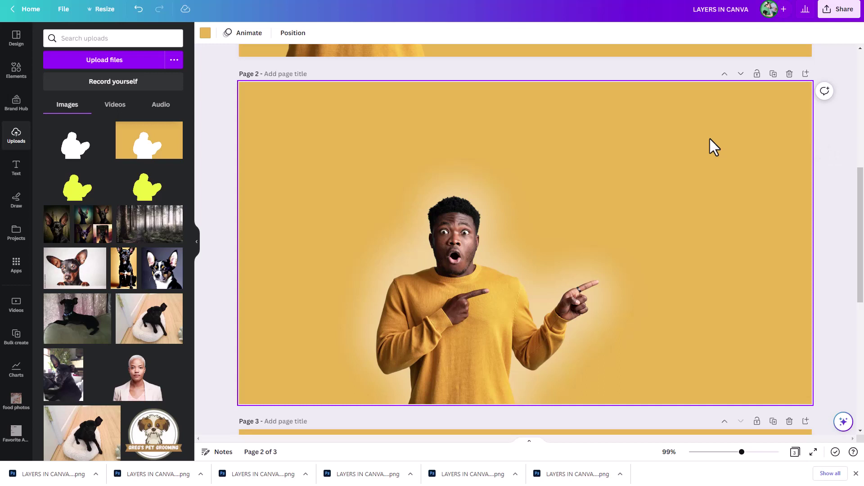
{"action": "key", "text": "d"}
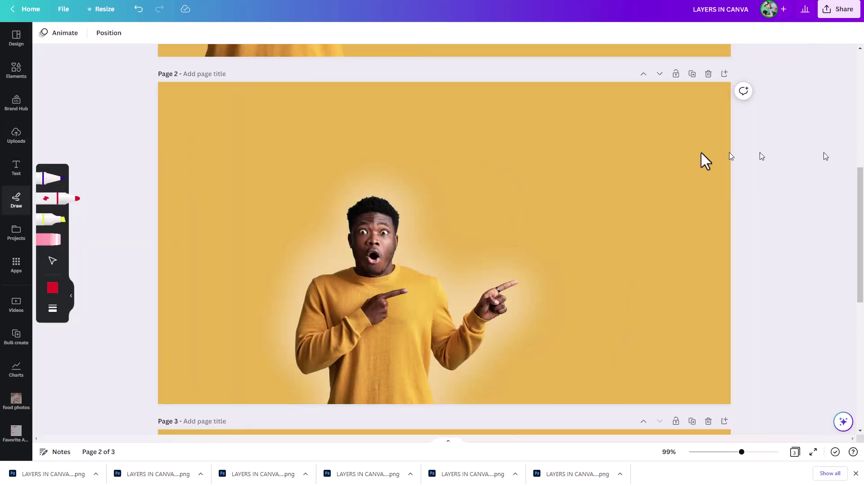